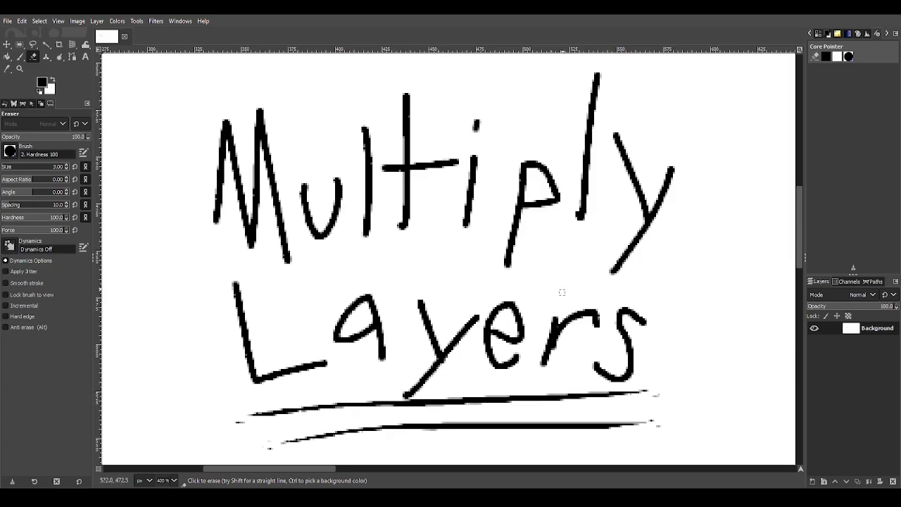
Switch from the Eraser to the Paintbrush tool
{"action": "mouse_move", "coordinate": [636, 292]}
{"action": "left_mouse_down"}
{"action": "mouse_move", "coordinate": [609, 287]}
{"action": "mouse_move", "coordinate": [634, 294]}
{"action": "left_mouse_up"}
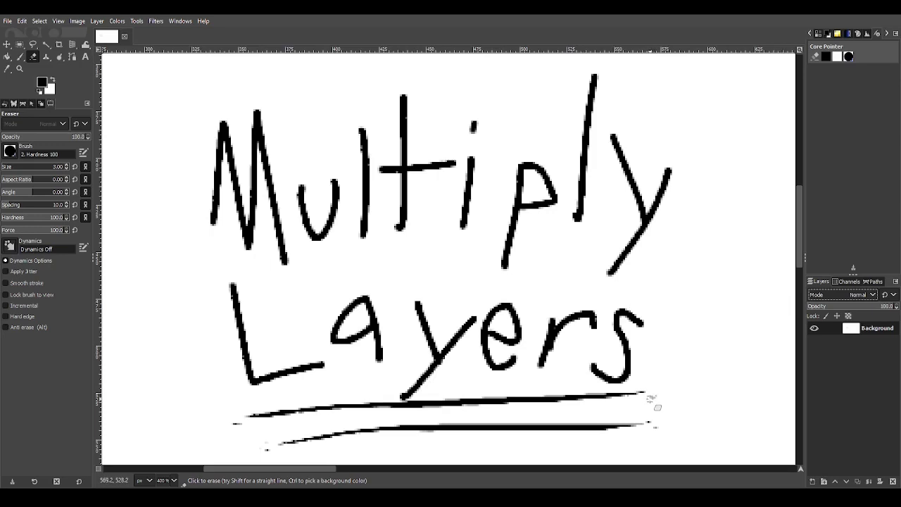
{"action": "left_click_drag", "start_coordinate": [249, 421], "coordinate": [256, 414]}
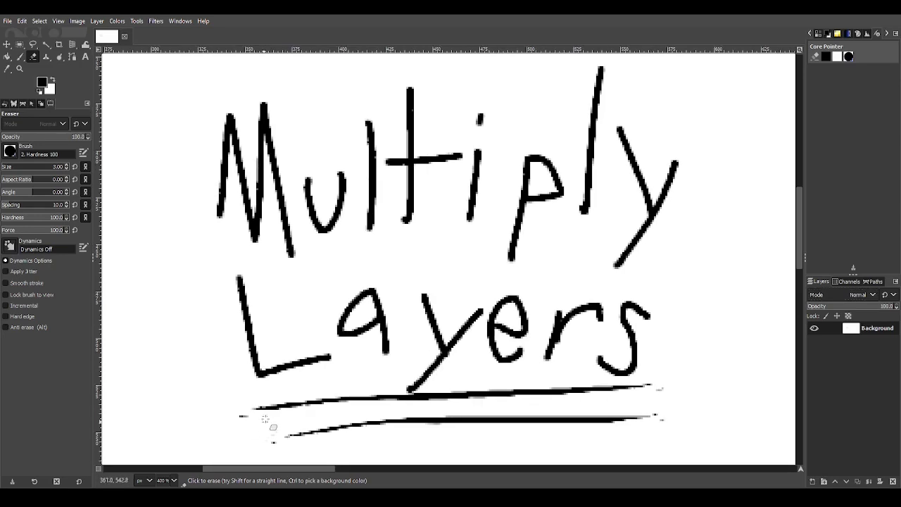
{"action": "left_click_drag", "start_coordinate": [321, 354], "coordinate": [325, 366]}
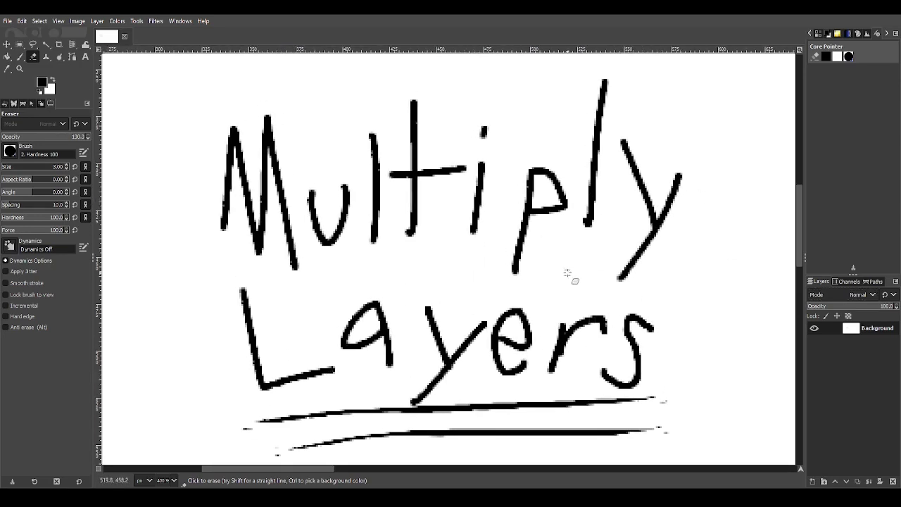
{"action": "left_click_drag", "start_coordinate": [628, 284], "coordinate": [565, 267]}
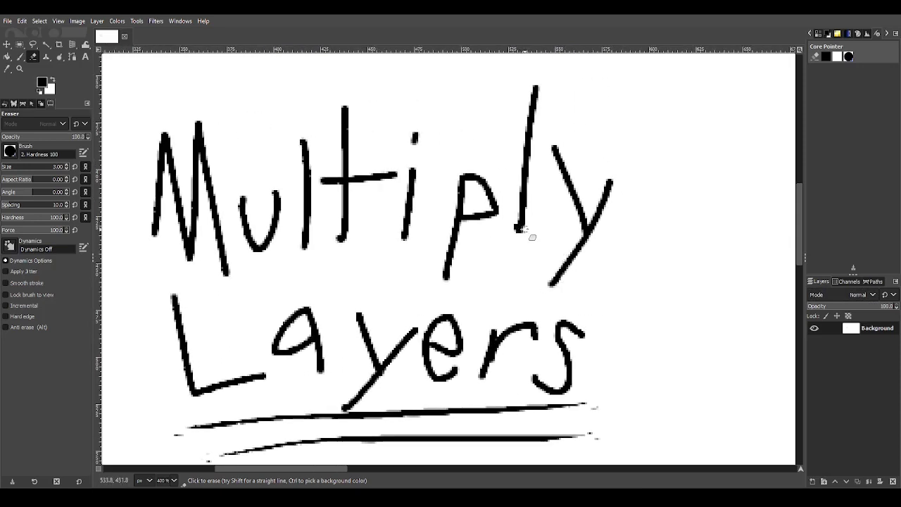
{"action": "left_click", "coordinate": [20, 57]}
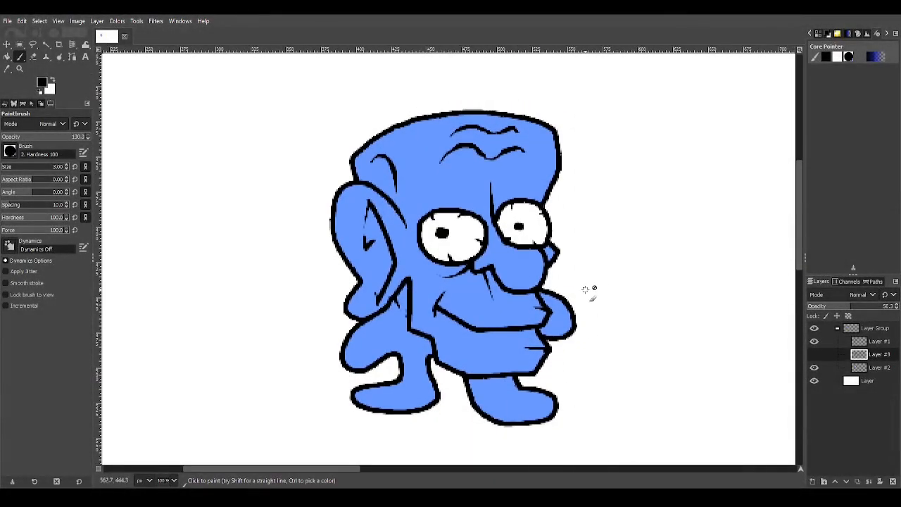
Examine the character's black outlines and flat blue colouring with the Layer #3 shading hidden
{"action": "scroll", "coordinate": [580, 342], "scroll_direction": "up", "scroll_amount": 1}
{"action": "left_click_drag", "start_coordinate": [575, 343], "coordinate": [648, 302]}
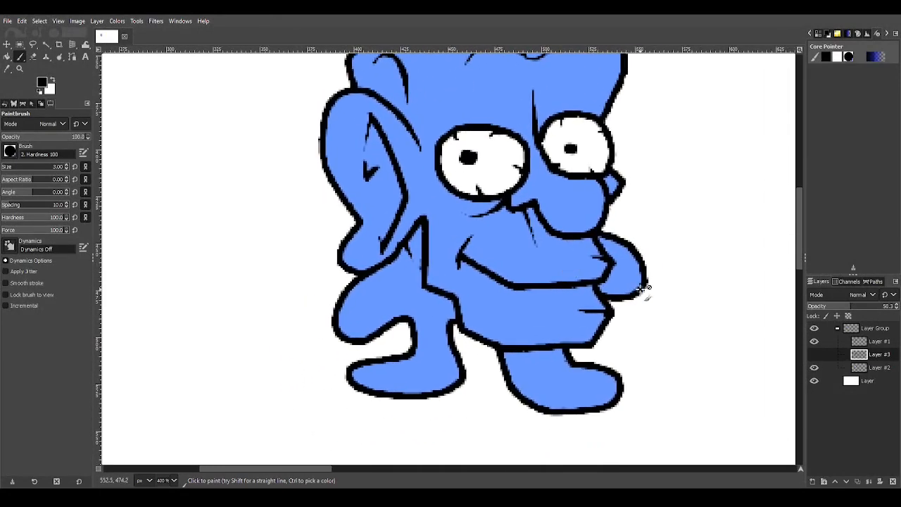
{"action": "left_click_drag", "start_coordinate": [579, 245], "coordinate": [521, 317]}
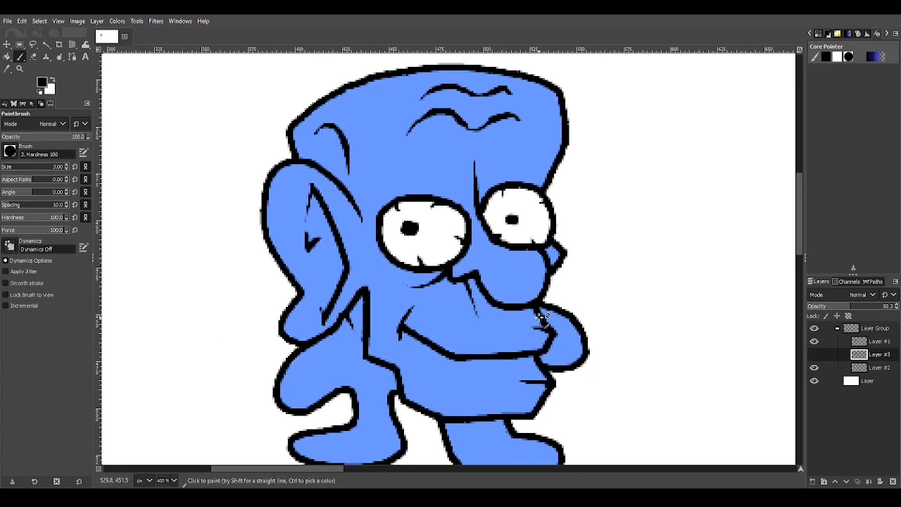
{"action": "left_click_drag", "start_coordinate": [539, 317], "coordinate": [526, 285]}
{"action": "scroll", "coordinate": [533, 288], "scroll_direction": "down", "scroll_amount": 1}
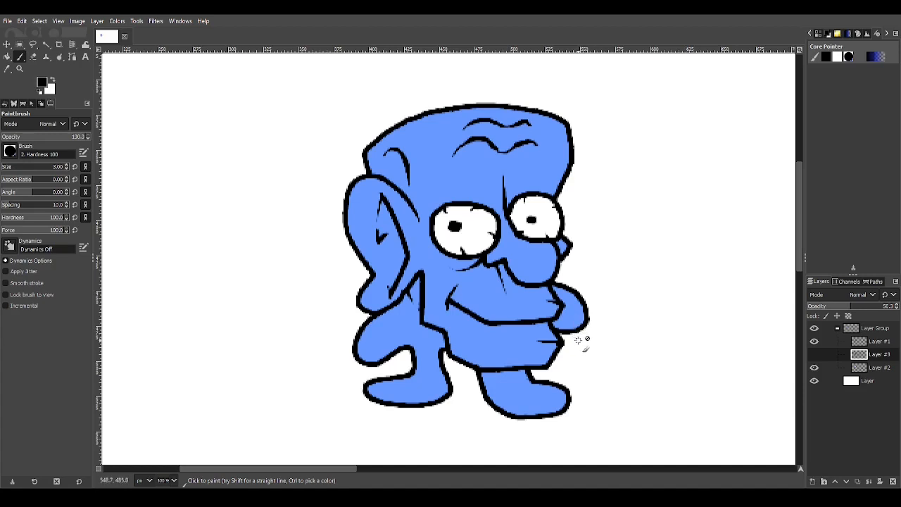
{"action": "scroll", "coordinate": [546, 329], "scroll_direction": "up", "scroll_amount": 1}
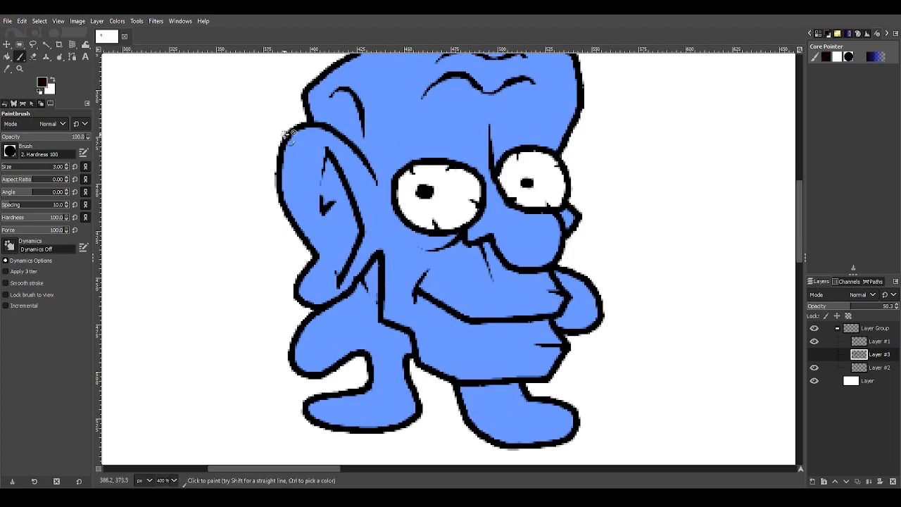
{"action": "scroll", "coordinate": [476, 370], "scroll_direction": "up", "scroll_amount": 1, "text": "ctrl"}
{"action": "scroll", "coordinate": [476, 370], "scroll_direction": "down", "scroll_amount": 3, "text": "ctrl"}
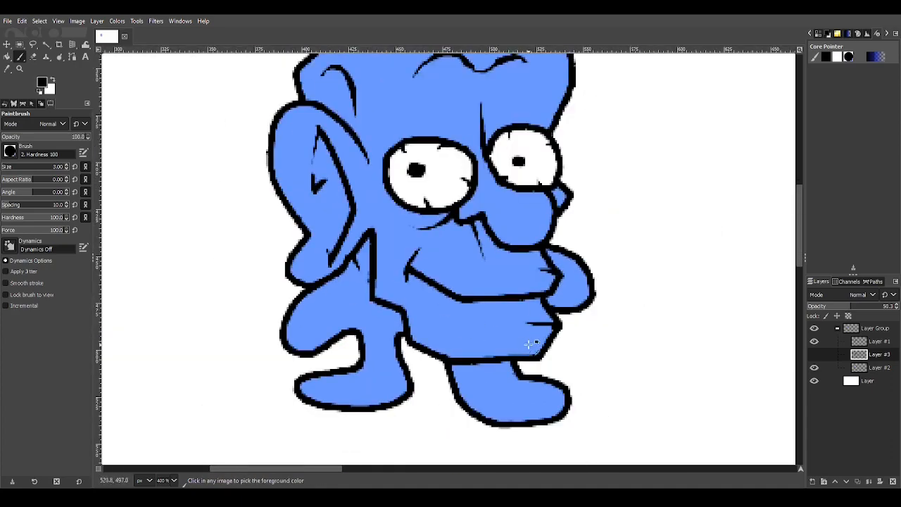
Show Layer #3 to examine its dark shading on the character up close, and hide the layer again
{"action": "left_click", "coordinate": [814, 354]}
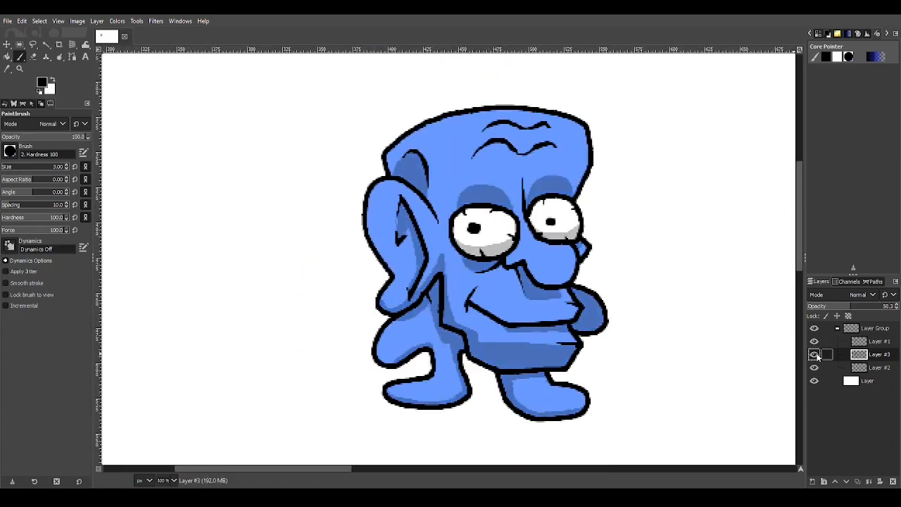
{"action": "scroll", "coordinate": [535, 271], "scroll_direction": "up", "scroll_amount": 1, "text": "ctrl"}
{"action": "scroll", "coordinate": [535, 271], "scroll_direction": "down", "scroll_amount": 1, "text": "ctrl"}
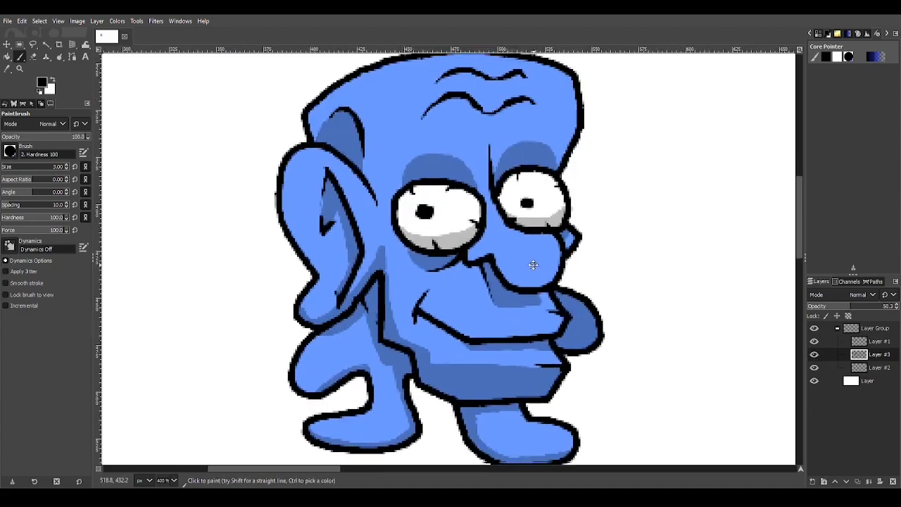
{"action": "scroll", "coordinate": [533, 258], "scroll_direction": "up", "scroll_amount": 1, "text": "ctrl"}
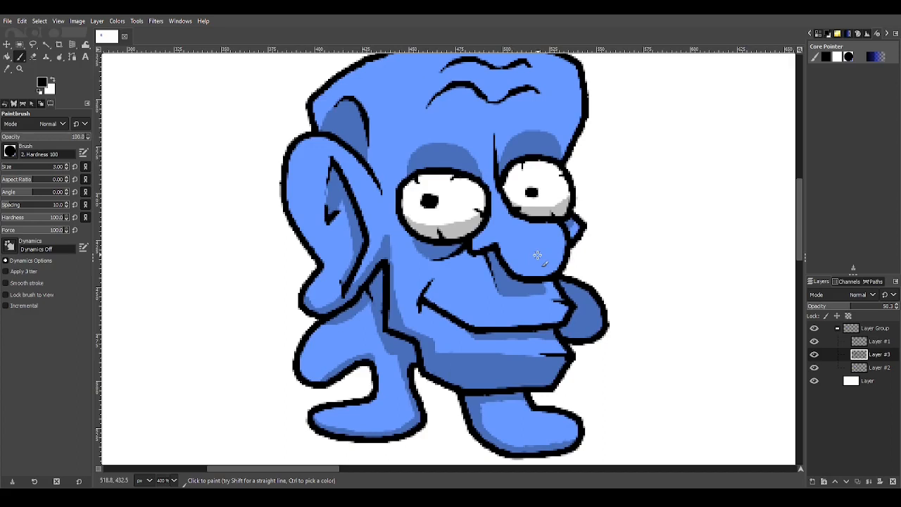
{"action": "scroll", "coordinate": [583, 280], "scroll_direction": "down", "scroll_amount": 1, "text": "ctrl"}
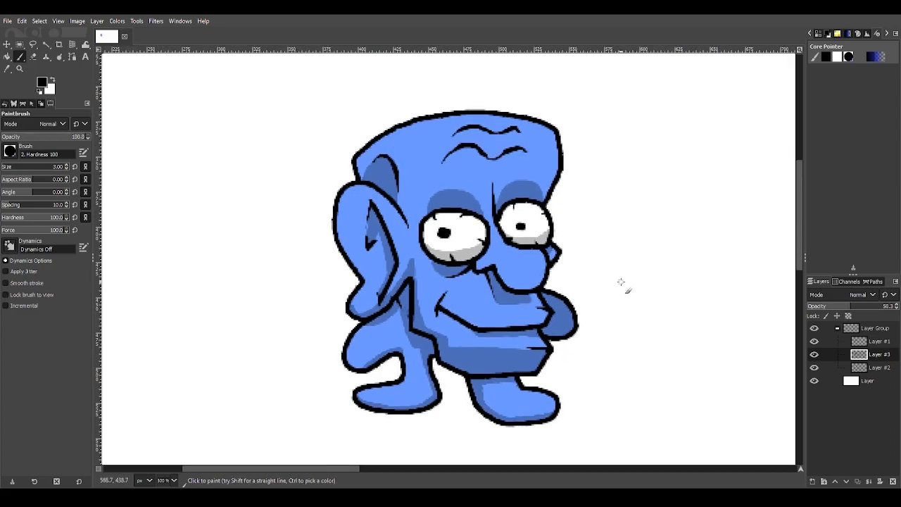
{"action": "scroll", "coordinate": [526, 308], "scroll_direction": "up", "scroll_amount": 1, "text": "ctrl"}
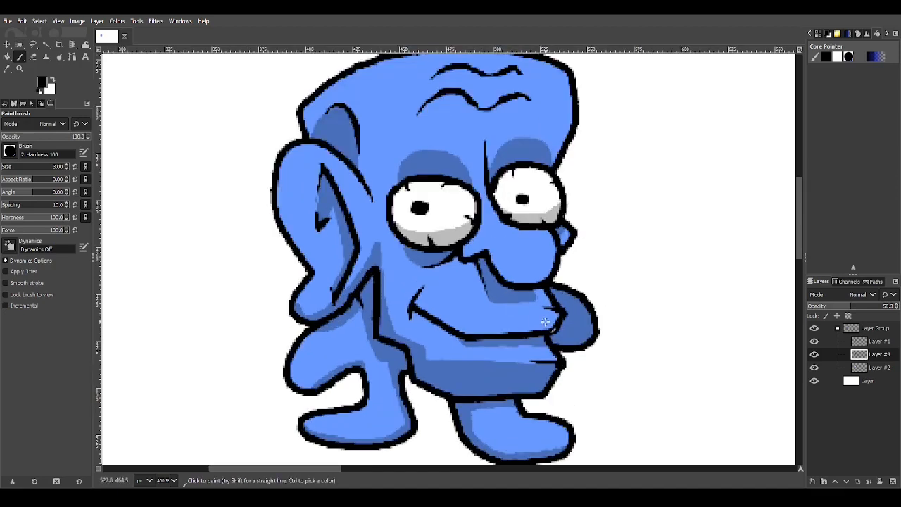
{"action": "left_click", "coordinate": [815, 354]}
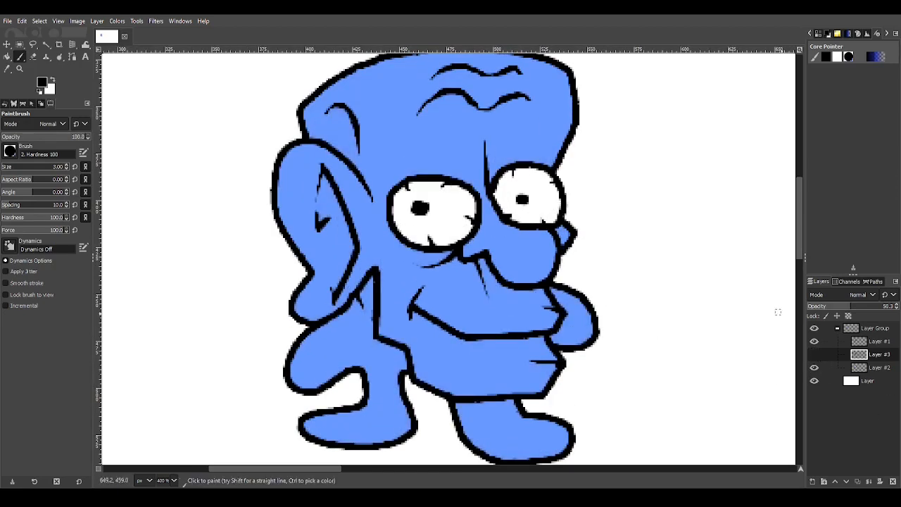
Create a new transparent layer directly above the hidden Layer #3 inside the layer group
{"action": "scroll", "coordinate": [581, 335], "scroll_direction": "down", "scroll_amount": 1}
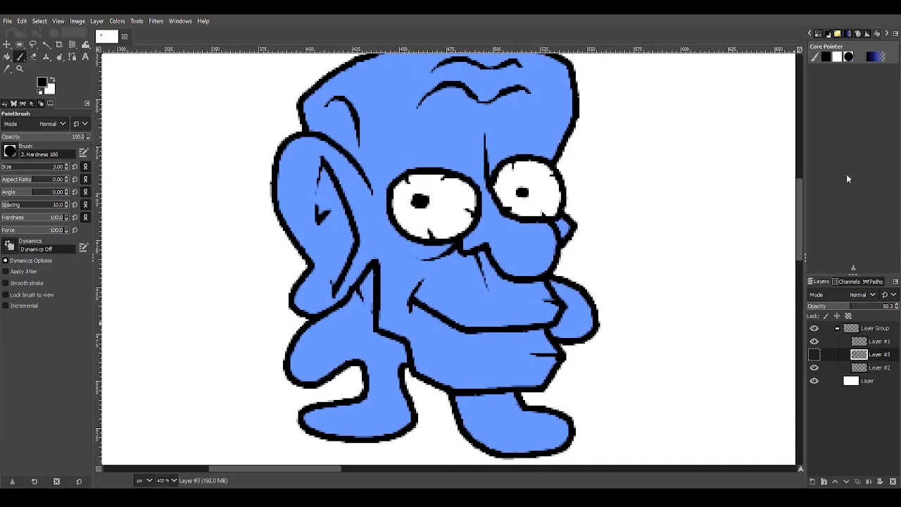
{"action": "key", "text": "ctrl+shift+n"}
{"action": "left_click", "coordinate": [837, 247]}
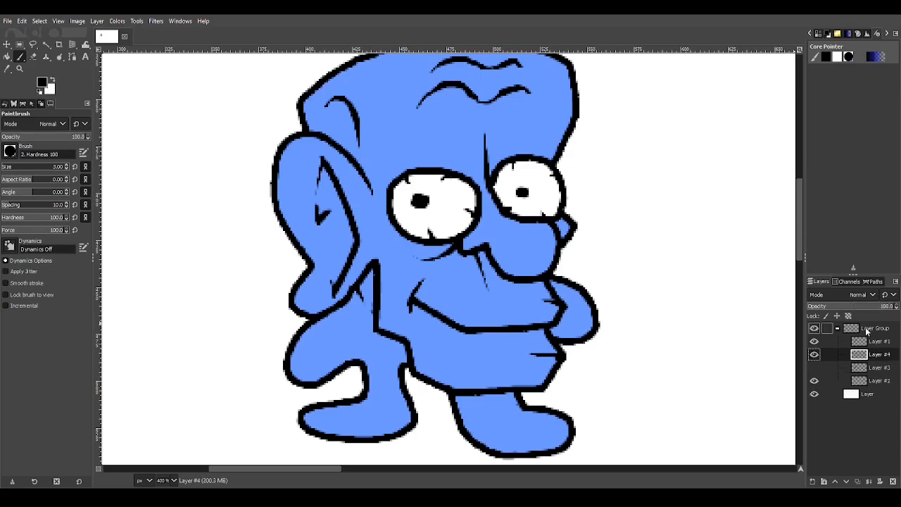
Zoom out to the whole character and toggle the white background layer off and on to check it
{"action": "key", "text": "minus"}
{"action": "left_click", "coordinate": [814, 395]}
{"action": "left_click", "coordinate": [814, 395]}
{"action": "left_click", "coordinate": [814, 394]}
{"action": "left_click", "coordinate": [815, 395]}
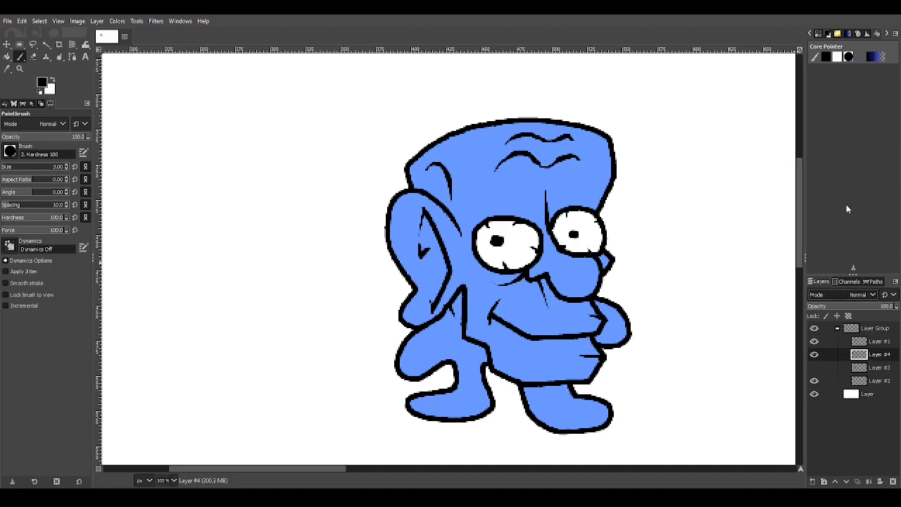
Set Layer #4's blend mode to Multiply, and hide and show the Layer #2 base colours before reselecting Layer #4
{"action": "left_click", "coordinate": [840, 166]}
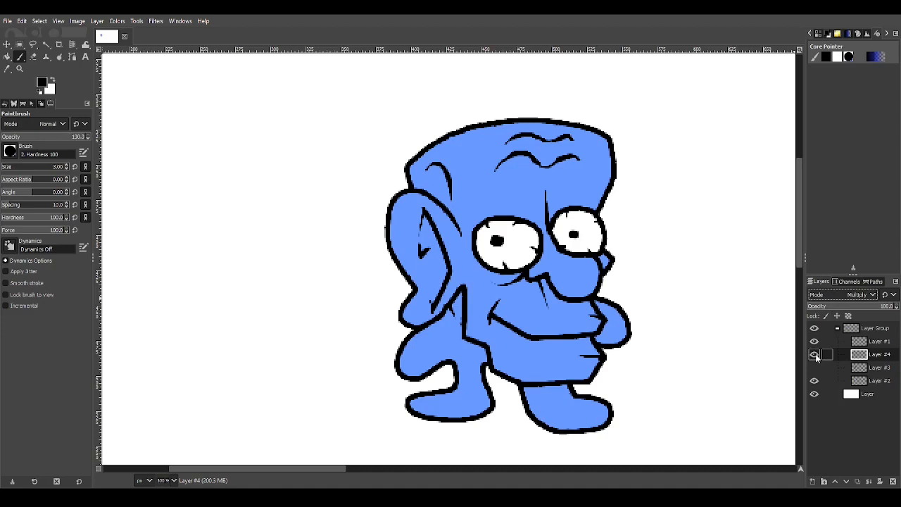
{"action": "left_click", "coordinate": [845, 380]}
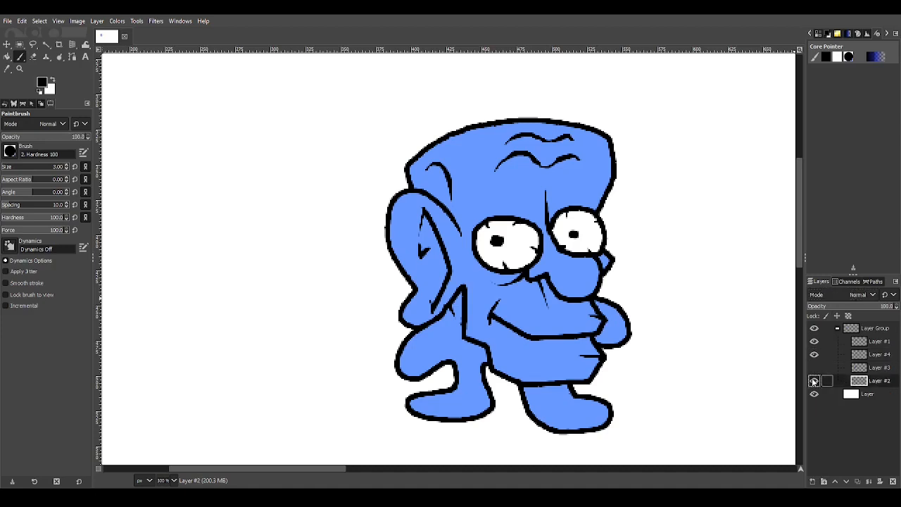
{"action": "left_click", "coordinate": [813, 380]}
{"action": "left_click", "coordinate": [812, 381]}
{"action": "left_click", "coordinate": [847, 354]}
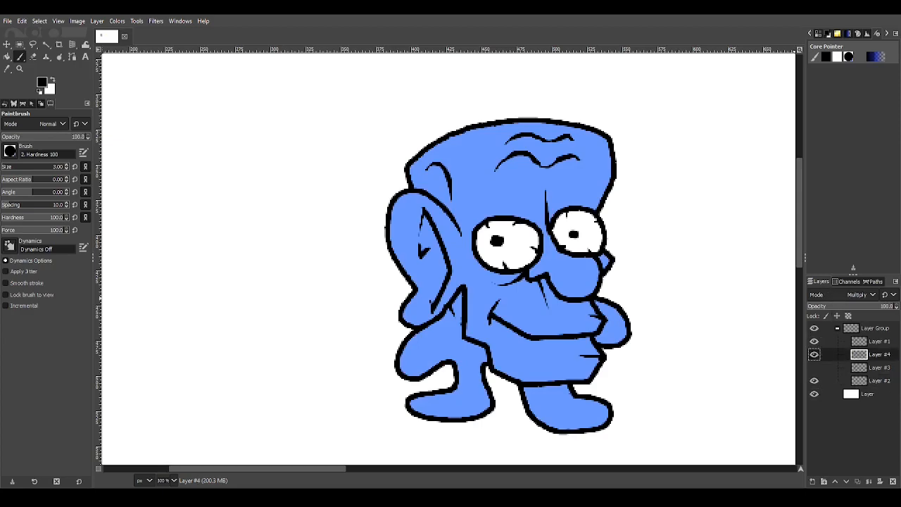
Set the foreground colour to light pink and paint shading across the character's lower jaw on Layer #4
{"action": "scroll", "coordinate": [358, 232], "scroll_direction": "up", "scroll_amount": 2}
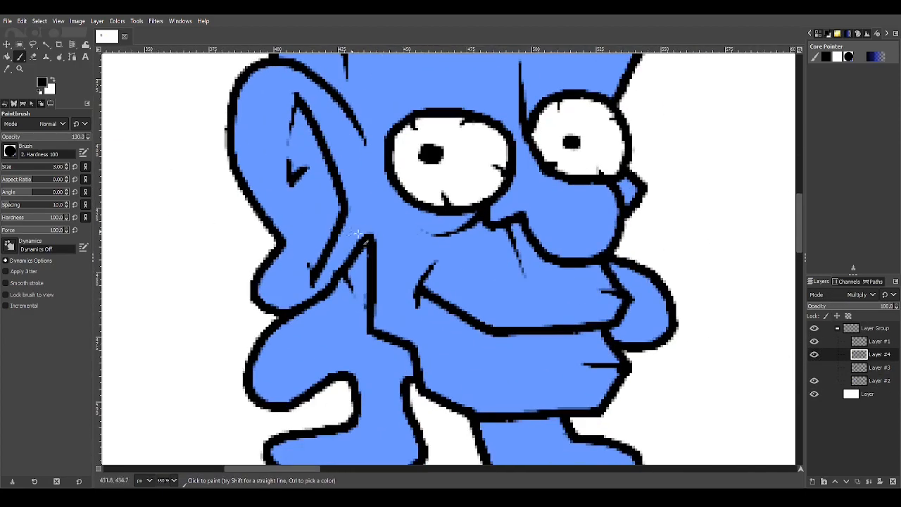
{"action": "scroll", "coordinate": [358, 232], "scroll_direction": "up", "scroll_amount": 1}
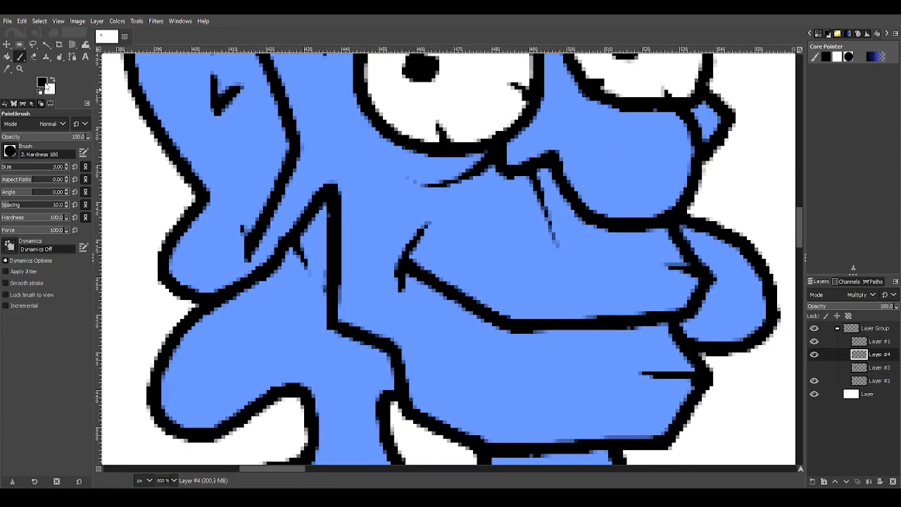
{"action": "left_click_drag", "start_coordinate": [50, 44], "coordinate": [39, 14]}
{"action": "scroll", "coordinate": [492, 338], "scroll_direction": "down", "scroll_amount": 2}
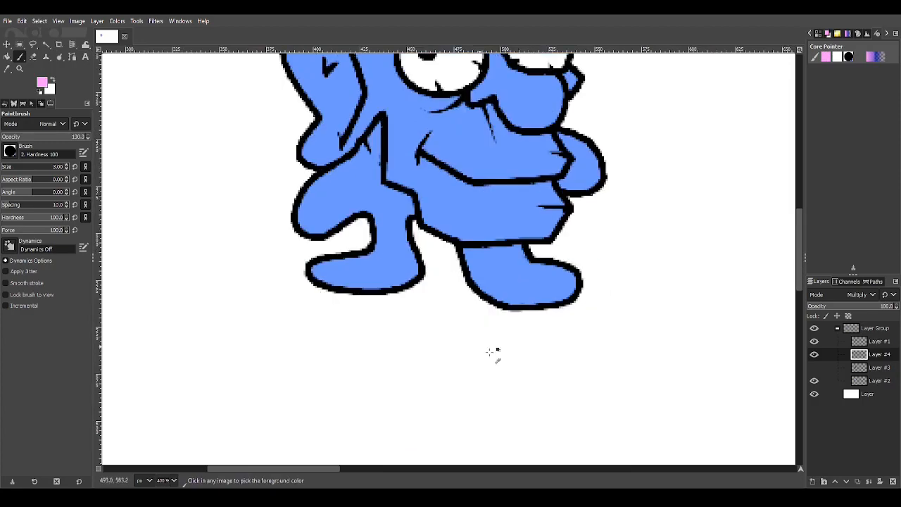
{"action": "scroll", "coordinate": [590, 215], "scroll_direction": "up", "scroll_amount": 3}
{"action": "mouse_move", "coordinate": [633, 238]}
{"action": "left_mouse_down"}
{"action": "mouse_move", "coordinate": [644, 237]}
{"action": "mouse_move", "coordinate": [322, 224]}
{"action": "mouse_move", "coordinate": [243, 161]}
{"action": "left_mouse_up"}
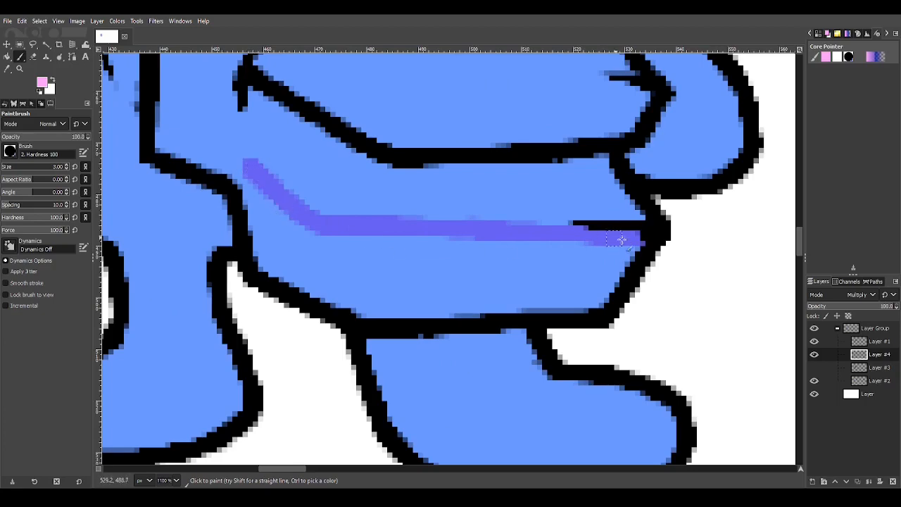
{"action": "mouse_move", "coordinate": [639, 241]}
{"action": "left_mouse_down"}
{"action": "mouse_move", "coordinate": [594, 312]}
{"action": "mouse_move", "coordinate": [349, 308]}
{"action": "mouse_move", "coordinate": [288, 285]}
{"action": "mouse_move", "coordinate": [260, 263]}
{"action": "mouse_move", "coordinate": [244, 166]}
{"action": "mouse_move", "coordinate": [409, 305]}
{"action": "mouse_move", "coordinate": [358, 283]}
{"action": "mouse_move", "coordinate": [341, 235]}
{"action": "mouse_move", "coordinate": [334, 93]}
{"action": "mouse_move", "coordinate": [323, 109]}
{"action": "mouse_move", "coordinate": [334, 183]}
{"action": "mouse_move", "coordinate": [328, 285]}
{"action": "mouse_move", "coordinate": [360, 295]}
{"action": "mouse_move", "coordinate": [337, 275]}
{"action": "mouse_move", "coordinate": [417, 323]}
{"action": "mouse_move", "coordinate": [448, 408]}
{"action": "mouse_move", "coordinate": [444, 378]}
{"action": "left_mouse_up"}
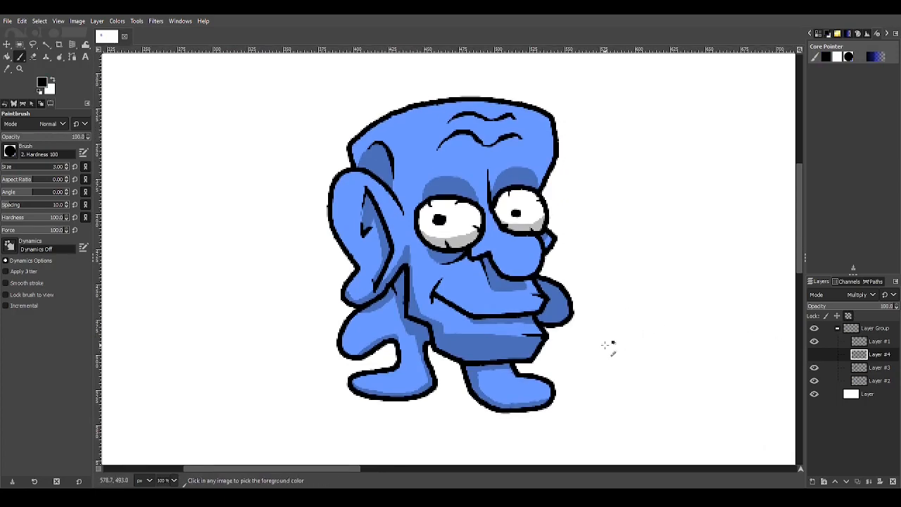
Show Layer #4 in place of Layer #3 to compare the pink Multiply shading with the plain dark shading
{"action": "scroll", "coordinate": [612, 345], "scroll_direction": "up", "scroll_amount": 1}
{"action": "left_click_drag", "start_coordinate": [617, 325], "coordinate": [660, 345]}
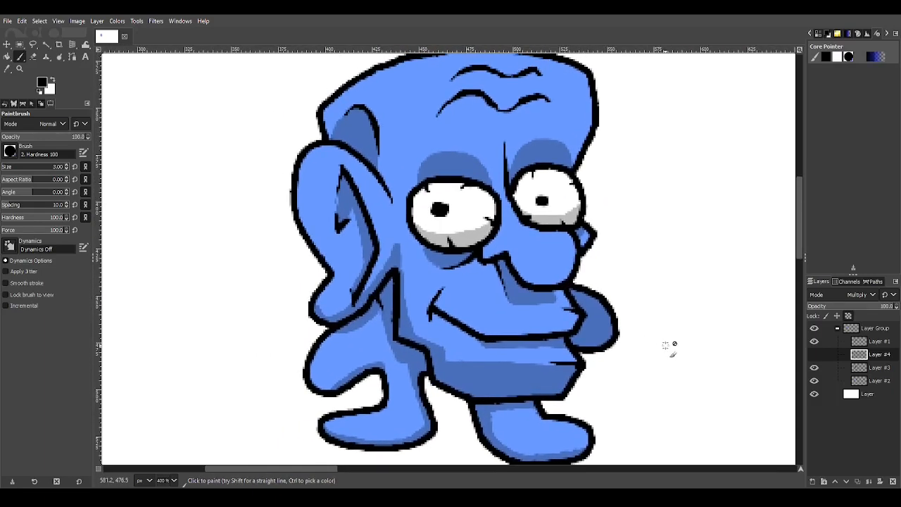
{"action": "left_click", "coordinate": [815, 357]}
{"action": "left_click", "coordinate": [815, 354]}
{"action": "scroll", "coordinate": [596, 309], "scroll_direction": "down", "scroll_amount": 1}
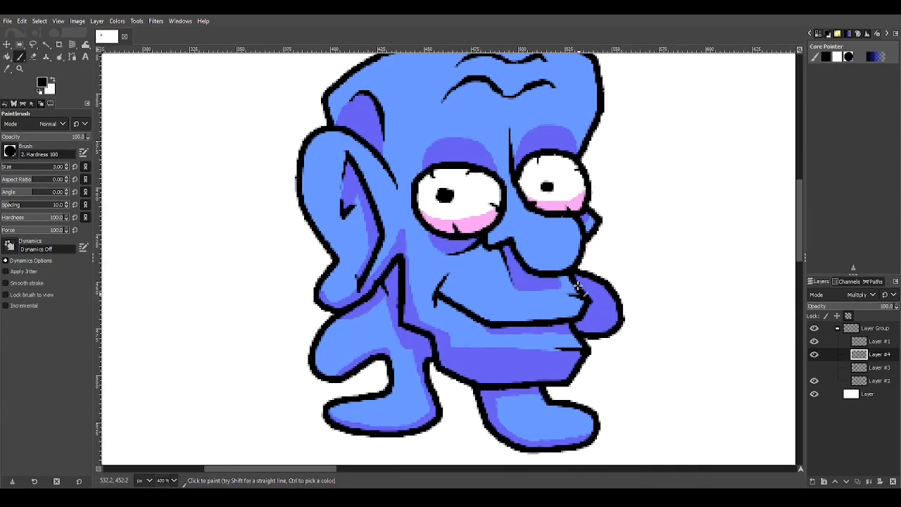
{"action": "scroll", "coordinate": [578, 265], "scroll_direction": "down", "scroll_amount": 1}
{"action": "scroll", "coordinate": [579, 273], "scroll_direction": "up", "scroll_amount": 1}
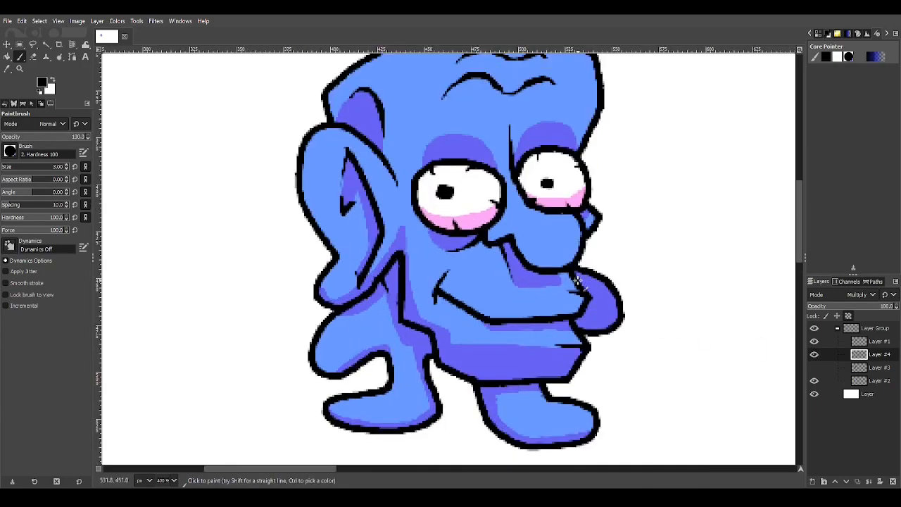
{"action": "scroll", "coordinate": [577, 280], "scroll_direction": "down", "scroll_amount": 2}
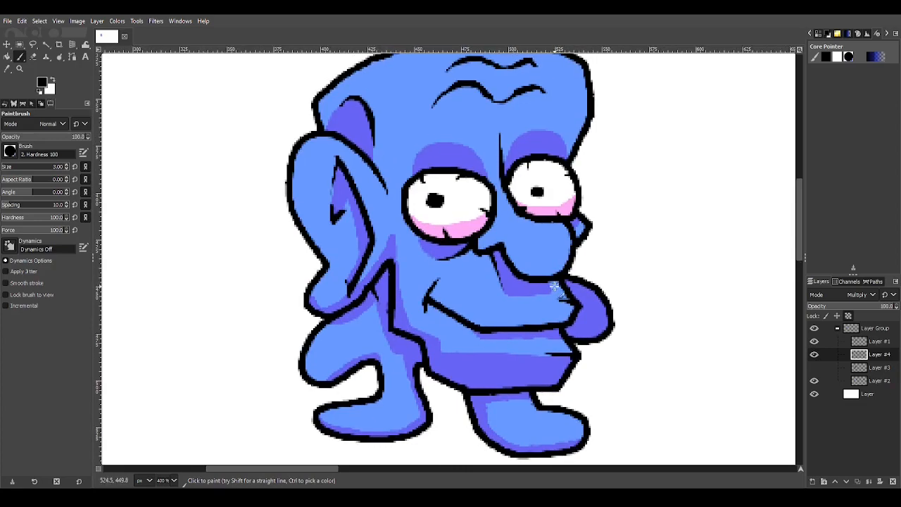
Set the foreground colour to light purple and the brush size to 268
{"action": "left_click", "coordinate": [42, 84]}
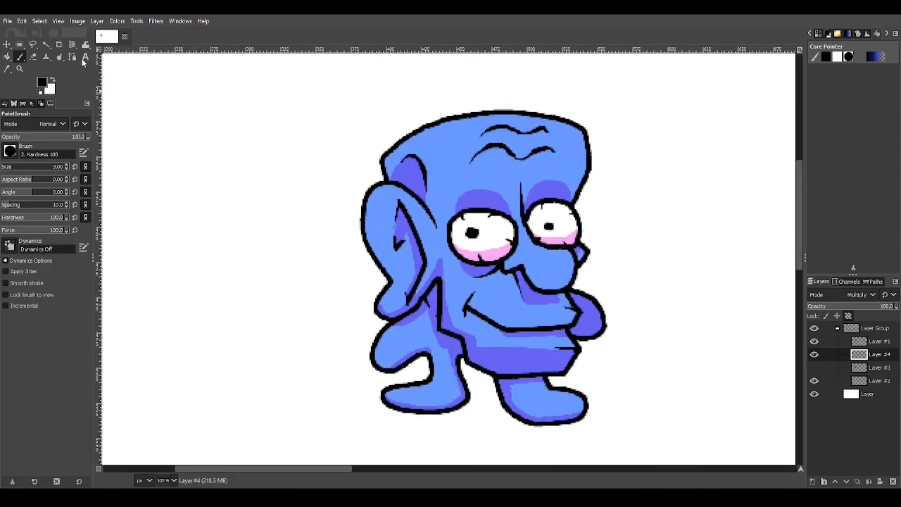
{"action": "left_click_drag", "start_coordinate": [88, 46], "coordinate": [63, 42]}
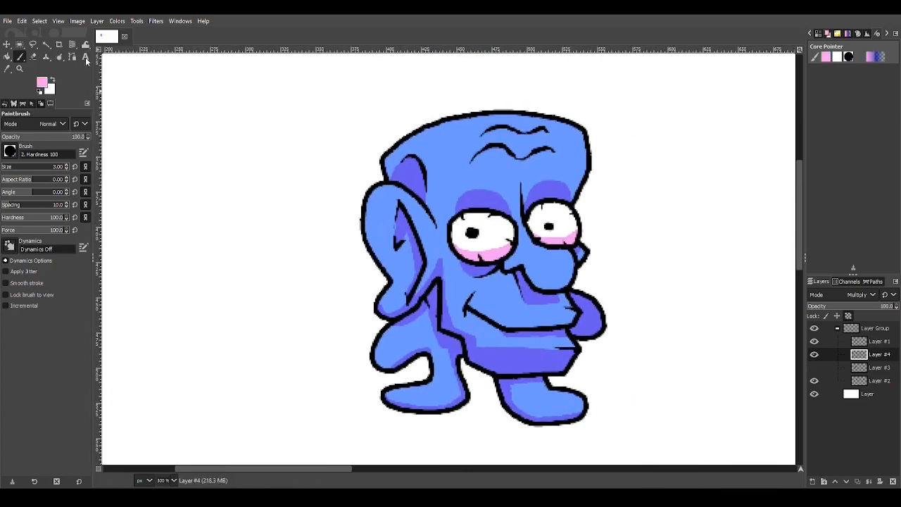
{"action": "left_click", "coordinate": [55, 46]}
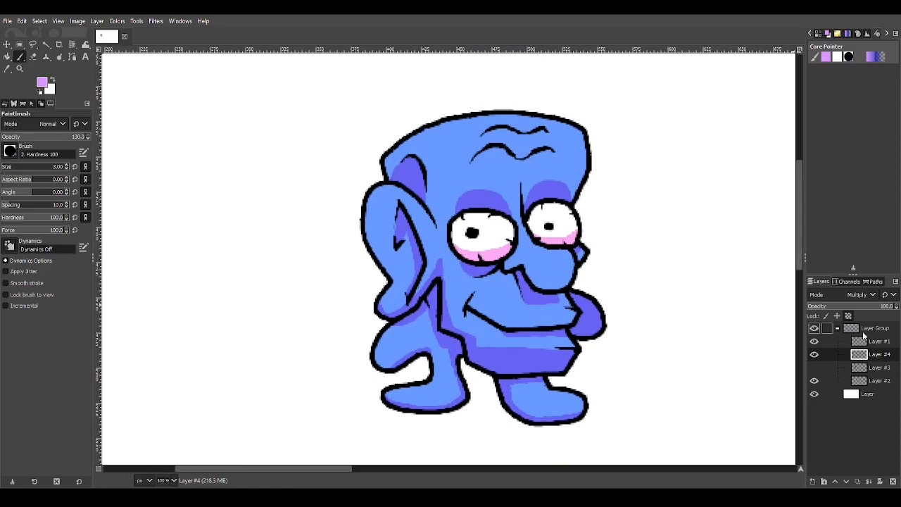
{"action": "left_click", "coordinate": [29, 169]}
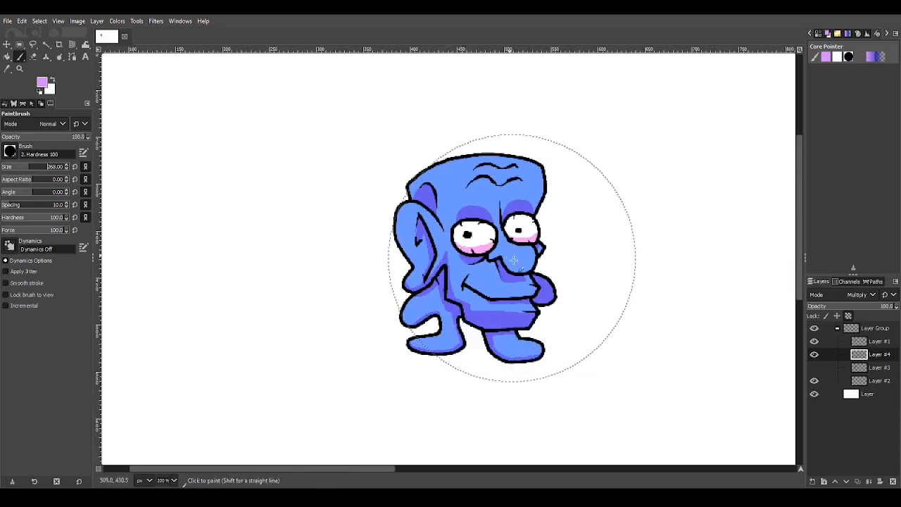
Recolour the character's shading on Layer #4 light green, followed by a darker green
{"action": "scroll", "coordinate": [507, 261], "scroll_direction": "up", "scroll_amount": 1}
{"action": "left_click", "coordinate": [85, 99]}
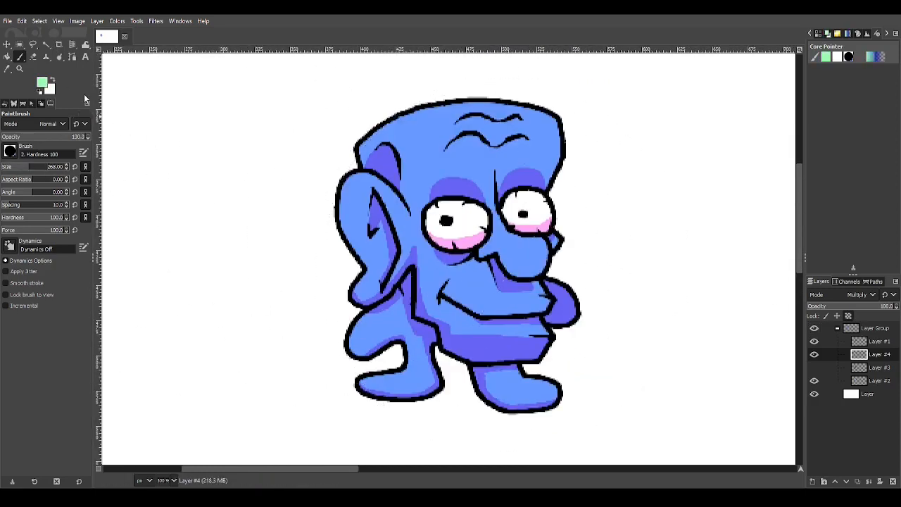
{"action": "left_click_drag", "start_coordinate": [476, 226], "coordinate": [461, 213]}
{"action": "left_click", "coordinate": [43, 82]}
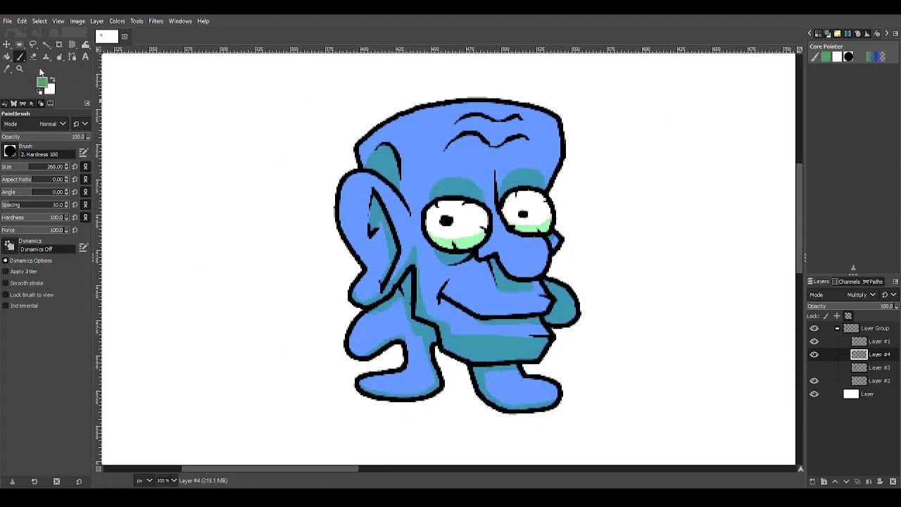
{"action": "mouse_move", "coordinate": [464, 243]}
{"action": "left_mouse_down"}
{"action": "mouse_move", "coordinate": [495, 223]}
{"action": "mouse_move", "coordinate": [489, 179]}
{"action": "left_mouse_up"}
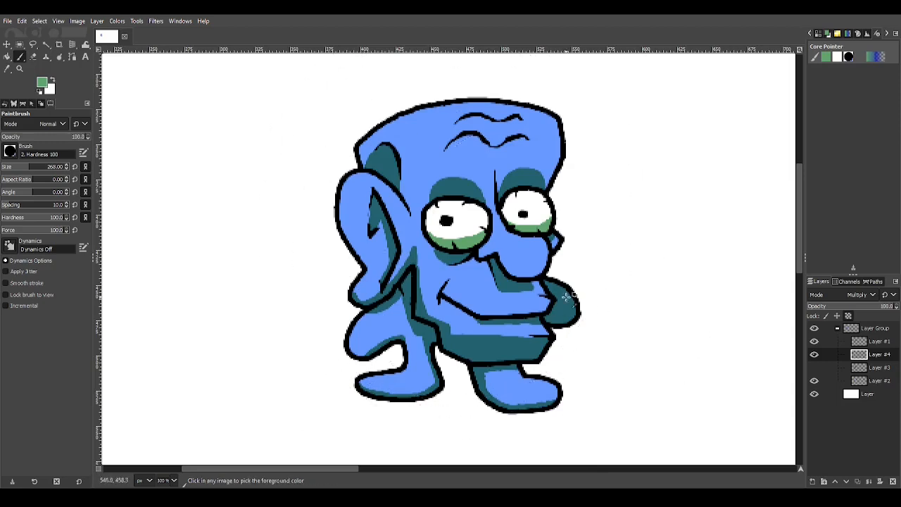
Recolour the Layer #4 shading teal, followed by salmon pink, painting over the whole character
{"action": "scroll", "coordinate": [554, 307], "scroll_direction": "up", "scroll_amount": 1}
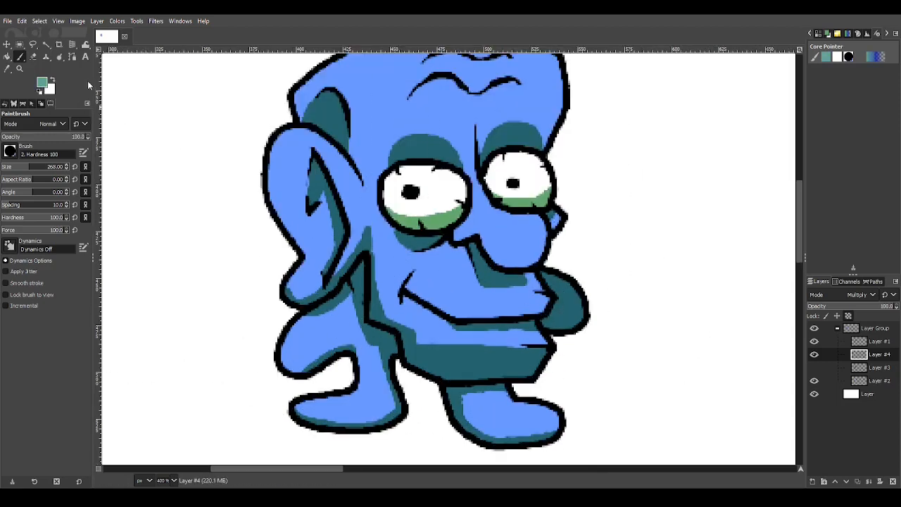
{"action": "left_click_drag", "start_coordinate": [461, 187], "coordinate": [370, 272]}
{"action": "left_click", "coordinate": [92, 19]}
{"action": "left_click", "coordinate": [41, 17]}
{"action": "left_click", "coordinate": [136, 171]}
{"action": "scroll", "coordinate": [384, 257], "scroll_direction": "down", "scroll_amount": 2}
{"action": "scroll", "coordinate": [454, 215], "scroll_direction": "down", "scroll_amount": 1}
{"action": "mouse_move", "coordinate": [495, 128]}
{"action": "left_mouse_down"}
{"action": "mouse_move", "coordinate": [516, 209]}
{"action": "mouse_move", "coordinate": [512, 191]}
{"action": "left_mouse_up"}
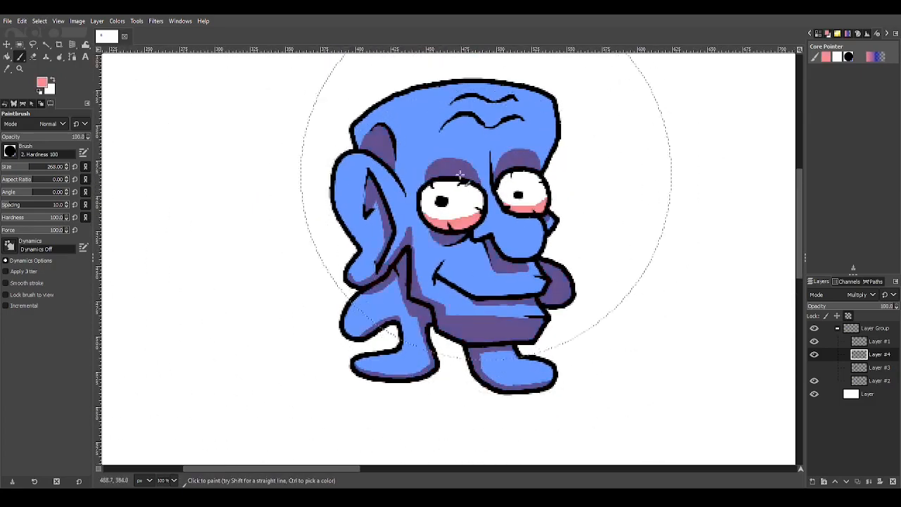
Set the foreground colour to light yellow and repaint all the shading on Layer #4 with it
{"action": "left_click", "coordinate": [42, 83]}
{"action": "left_click_drag", "start_coordinate": [88, 124], "coordinate": [86, 117]}
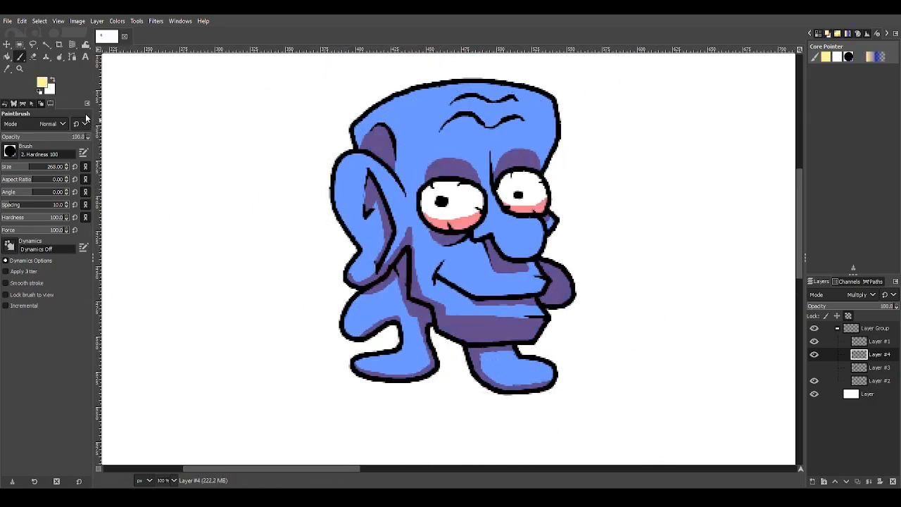
{"action": "left_click", "coordinate": [493, 320]}
{"action": "scroll", "coordinate": [528, 275], "scroll_direction": "down", "scroll_amount": 1}
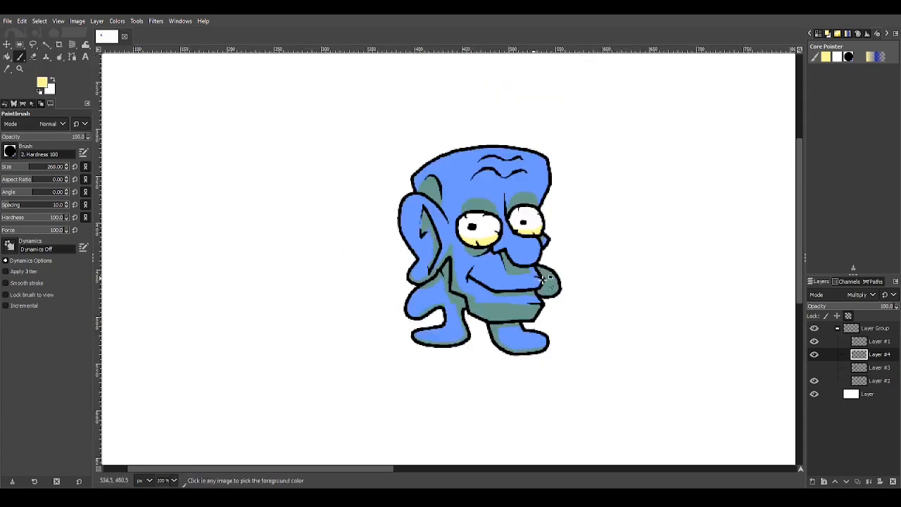
{"action": "scroll", "coordinate": [568, 288], "scroll_direction": "up", "scroll_amount": 2}
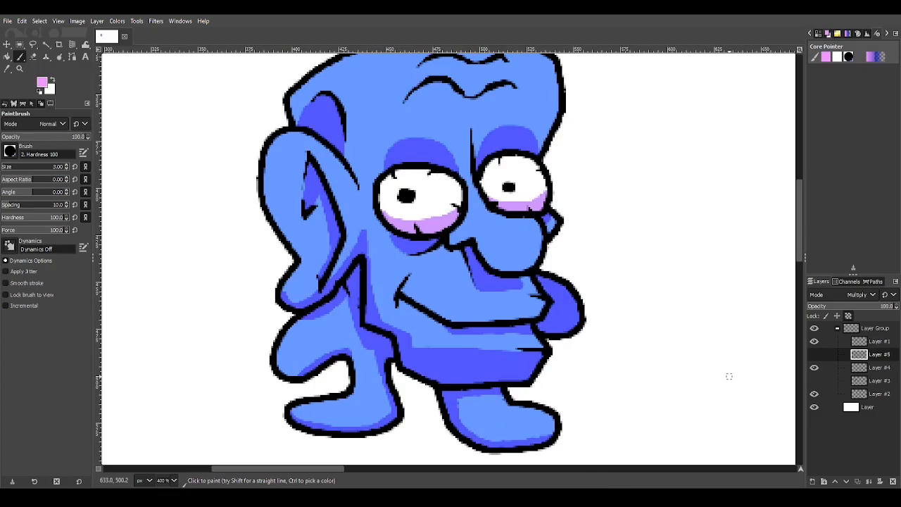
Select Layer #4, switch to Layer #5 above it, and make Layer #5's second level of Multiply shading visible
{"action": "scroll", "coordinate": [532, 302], "scroll_direction": "down", "scroll_amount": 2}
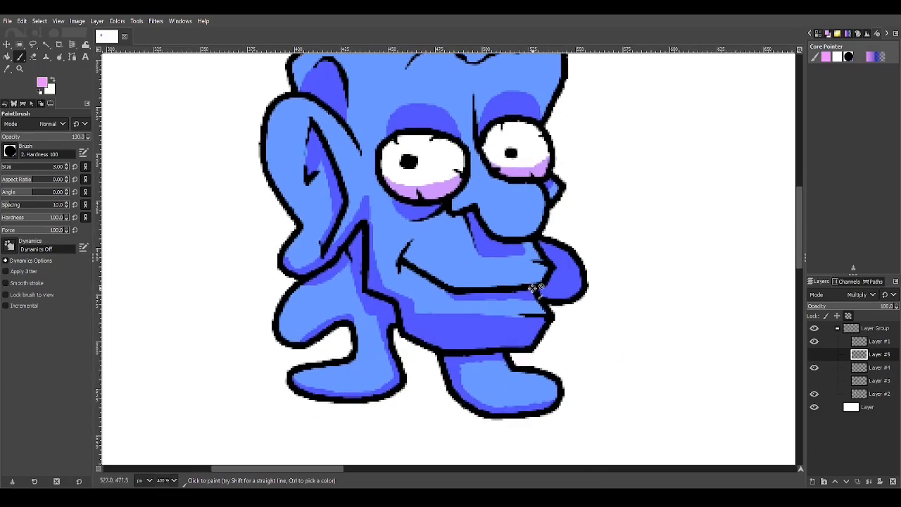
{"action": "left_click_drag", "start_coordinate": [533, 289], "coordinate": [542, 303]}
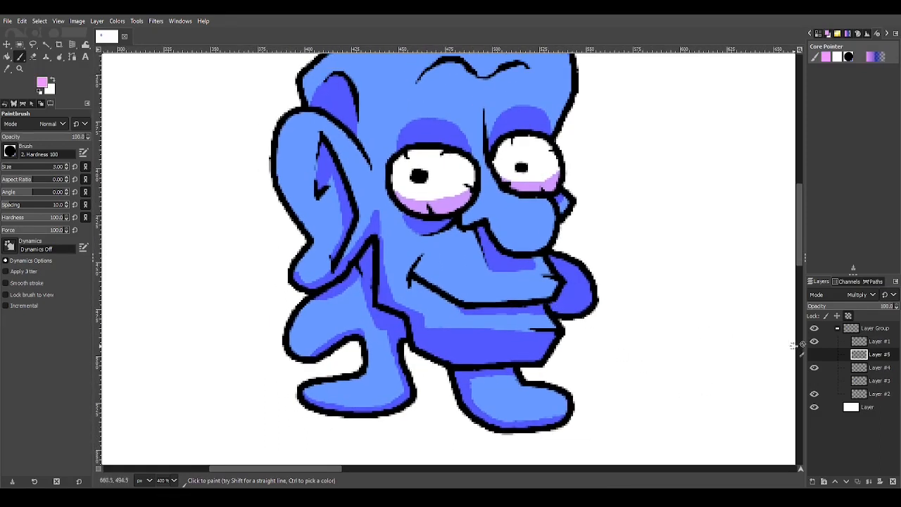
{"action": "left_click_drag", "start_coordinate": [573, 251], "coordinate": [589, 275]}
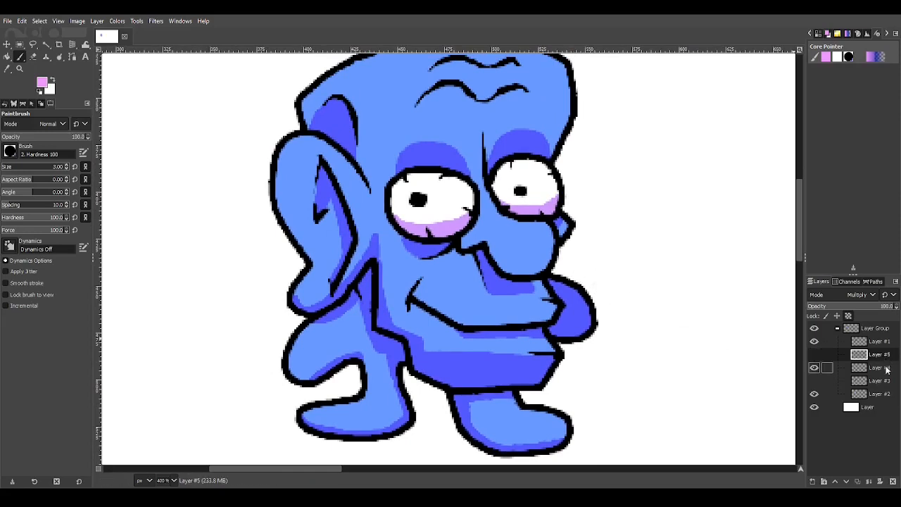
{"action": "left_click", "coordinate": [877, 369]}
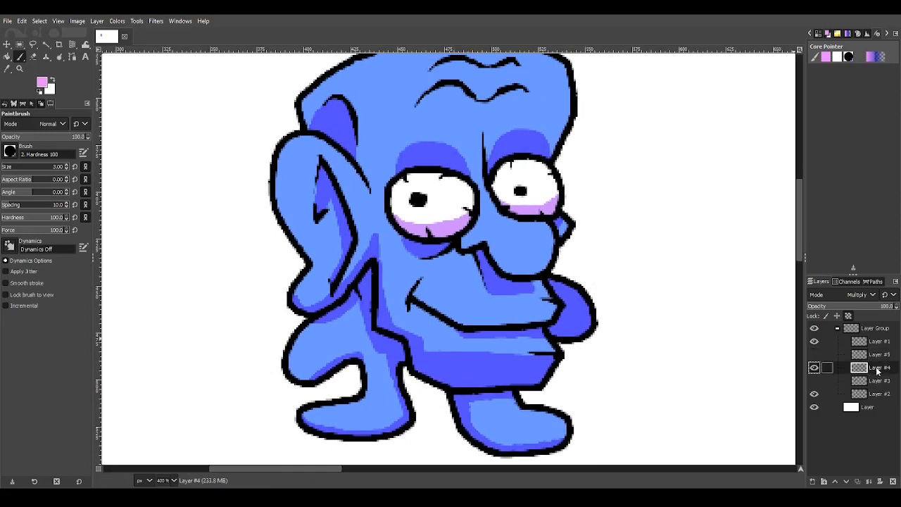
{"action": "left_click", "coordinate": [879, 354]}
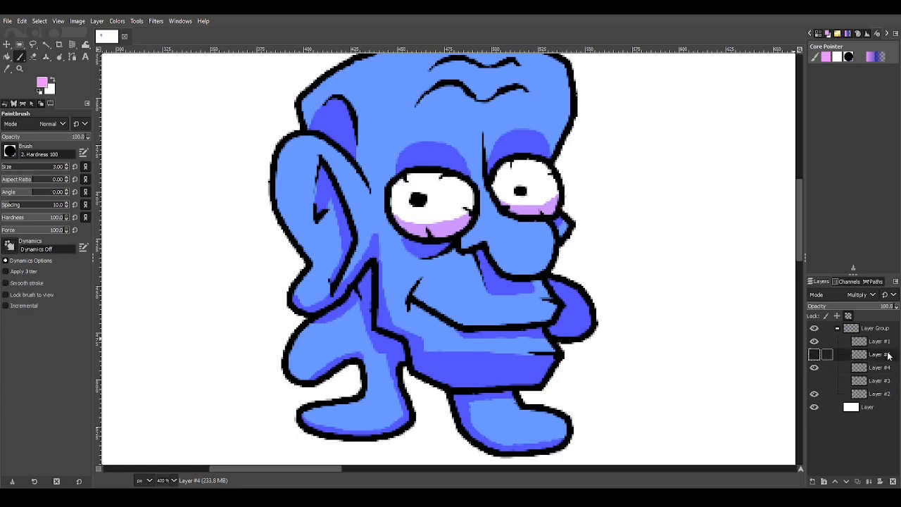
{"action": "left_click", "coordinate": [814, 355]}
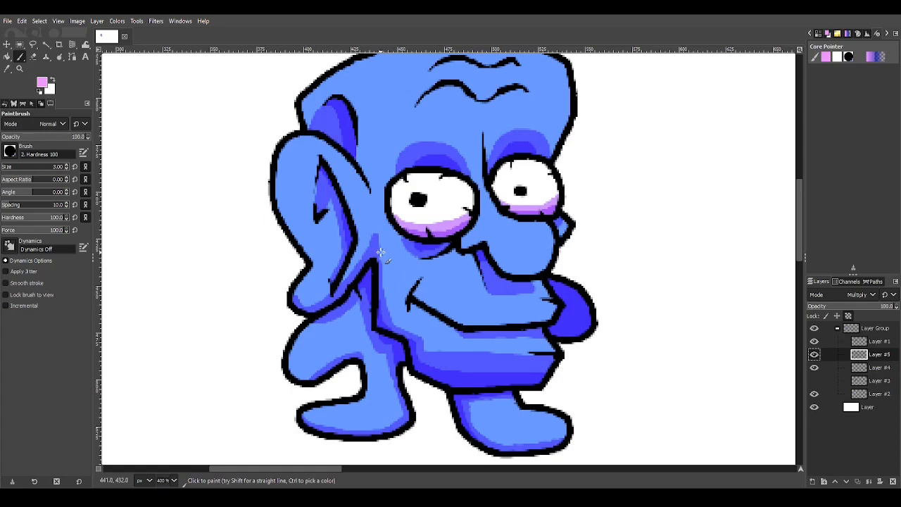
Repaint the Layer #5 shading light pink with a brush size of 92, followed by a darker red
{"action": "scroll", "coordinate": [521, 280], "scroll_direction": "up", "scroll_amount": 1}
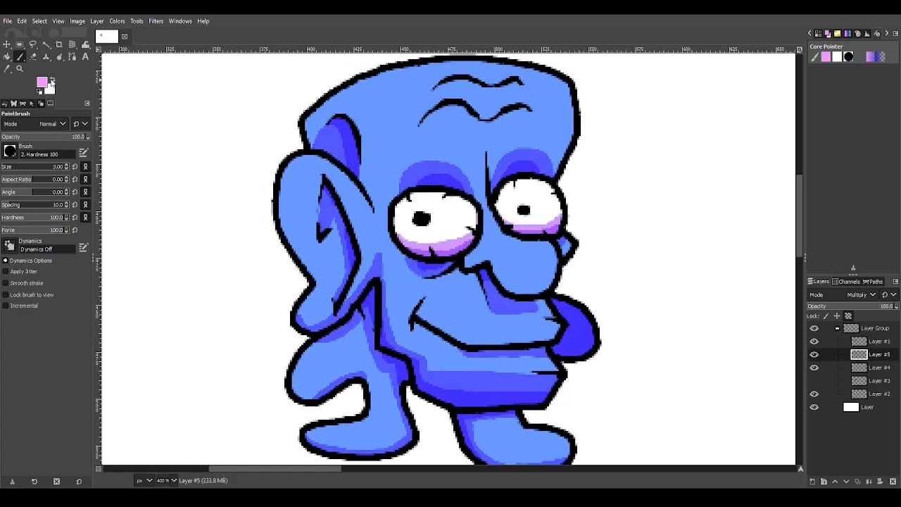
{"action": "left_click", "coordinate": [89, 30]}
{"action": "left_click", "coordinate": [17, 168]}
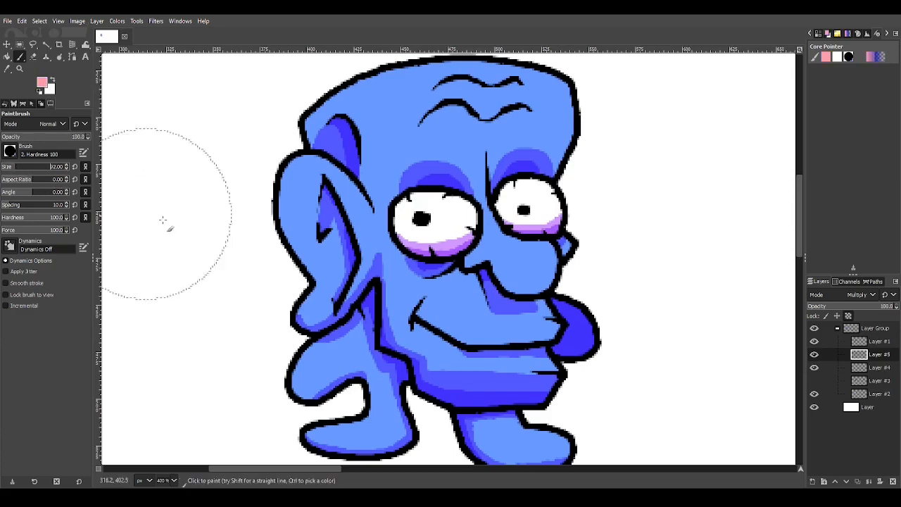
{"action": "scroll", "coordinate": [523, 296], "scroll_direction": "down", "scroll_amount": 1}
{"action": "left_click_drag", "start_coordinate": [623, 320], "coordinate": [443, 382]}
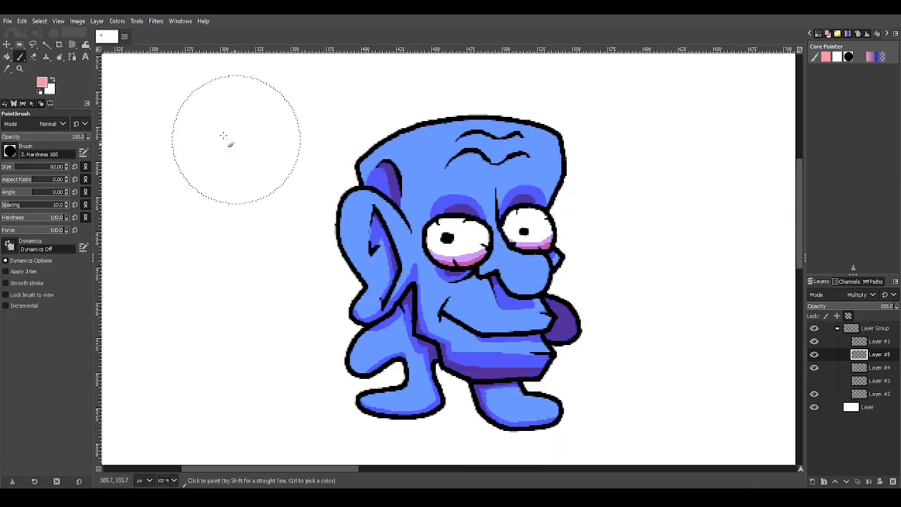
{"action": "left_click", "coordinate": [45, 50]}
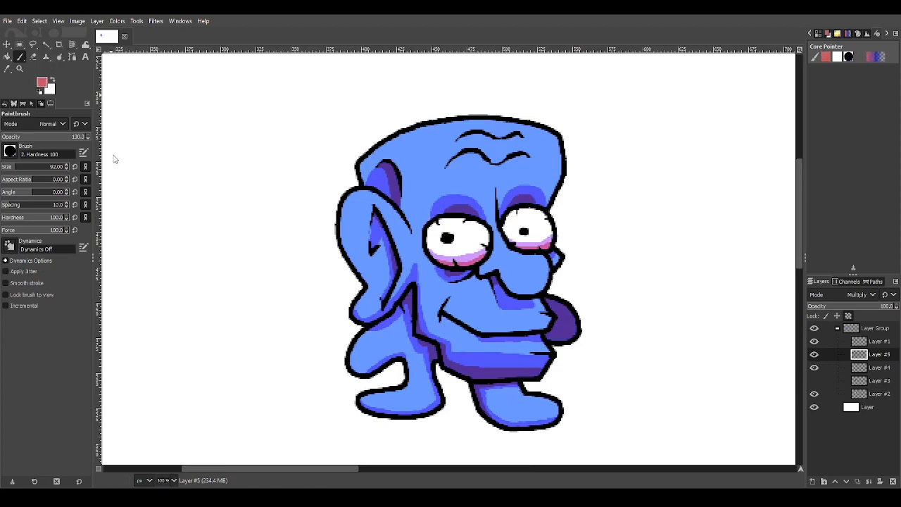
{"action": "left_click_drag", "start_coordinate": [390, 212], "coordinate": [455, 153]}
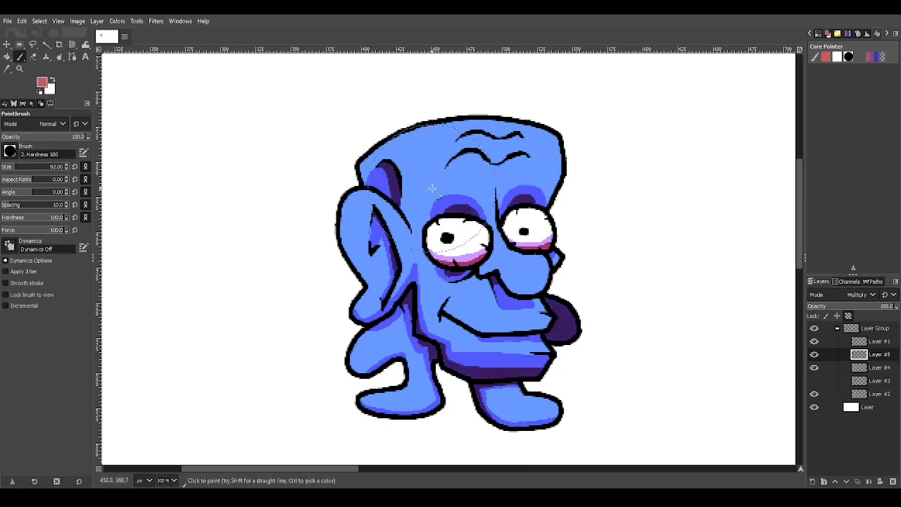
Set the foreground colour to medium green and repaint the deep shading on Layer #5 with it
{"action": "scroll", "coordinate": [622, 412], "scroll_direction": "up", "scroll_amount": 1}
{"action": "left_click", "coordinate": [86, 97]}
{"action": "scroll", "coordinate": [510, 156], "scroll_direction": "up", "scroll_amount": 1}
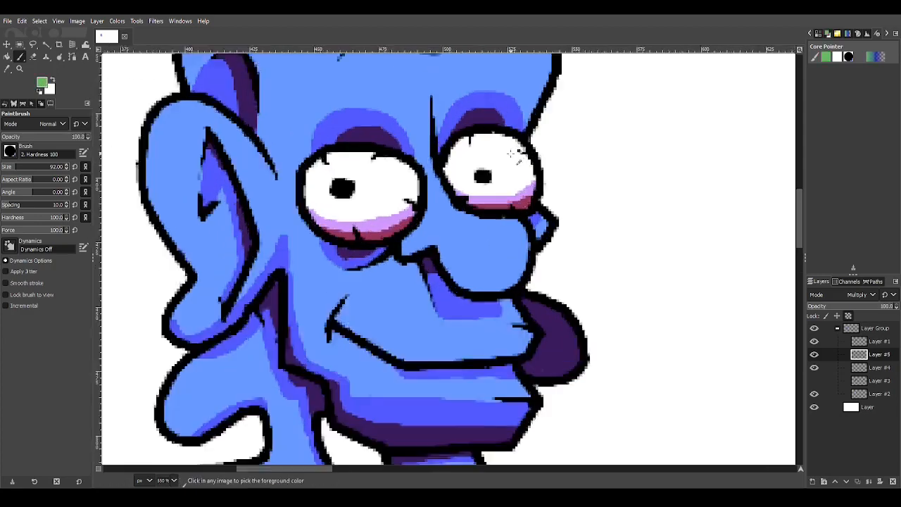
{"action": "scroll", "coordinate": [510, 196], "scroll_direction": "down", "scroll_amount": 3}
{"action": "mouse_move", "coordinate": [519, 218]}
{"action": "left_mouse_down"}
{"action": "mouse_move", "coordinate": [501, 196]}
{"action": "mouse_move", "coordinate": [485, 272]}
{"action": "left_mouse_up"}
{"action": "scroll", "coordinate": [485, 272], "scroll_direction": "up", "scroll_amount": 3}
{"action": "scroll", "coordinate": [497, 218], "scroll_direction": "down", "scroll_amount": 3}
Set the foreground colour to light brown, repaint the Layer #5 shading with it, and reduce the brush size
{"action": "left_click", "coordinate": [91, 122]}
{"action": "scroll", "coordinate": [516, 241], "scroll_direction": "up", "scroll_amount": 1}
{"action": "left_click_drag", "start_coordinate": [531, 268], "coordinate": [459, 213]}
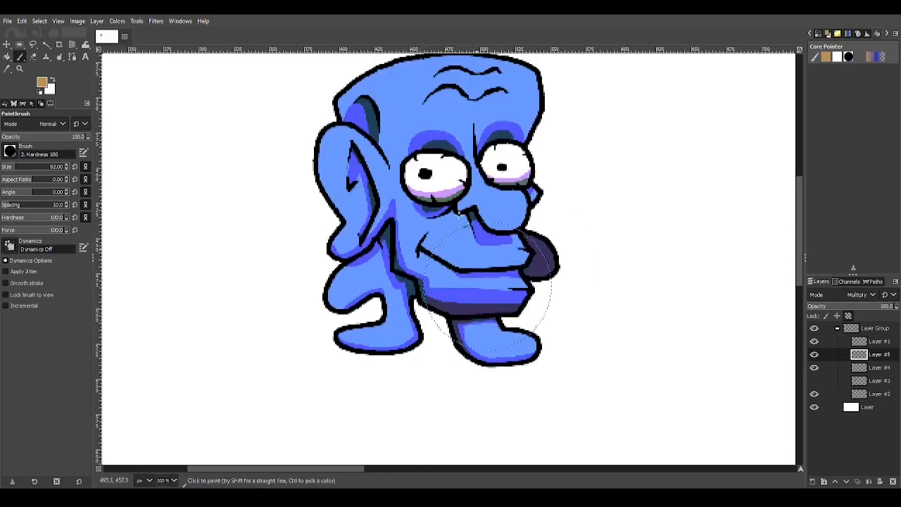
{"action": "scroll", "coordinate": [499, 166], "scroll_direction": "up", "scroll_amount": 2}
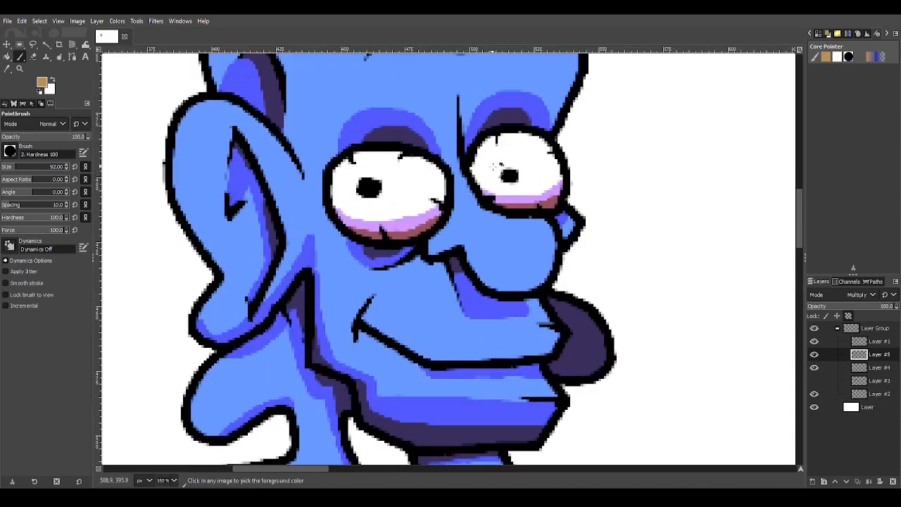
{"action": "scroll", "coordinate": [514, 190], "scroll_direction": "down", "scroll_amount": 3}
{"action": "left_click_drag", "start_coordinate": [2, 166], "coordinate": [0, 167]}
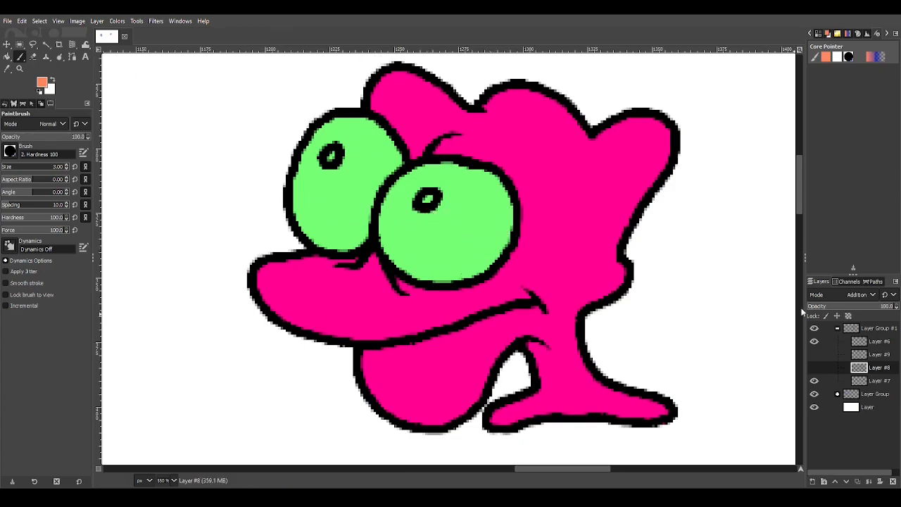
Hide and show the pink character's Layer #7 base colours twice, and make the Layer #8 Addition highlights visible
{"action": "left_click", "coordinate": [814, 380]}
{"action": "left_click", "coordinate": [814, 380]}
{"action": "left_click", "coordinate": [814, 380]}
{"action": "left_click", "coordinate": [815, 380]}
{"action": "left_click", "coordinate": [814, 368]}
Inspect the Layer #8 highlights on the eyes, beak and body, and make the Layer #9 shading visible
{"action": "scroll", "coordinate": [540, 212], "scroll_direction": "up", "scroll_amount": 1}
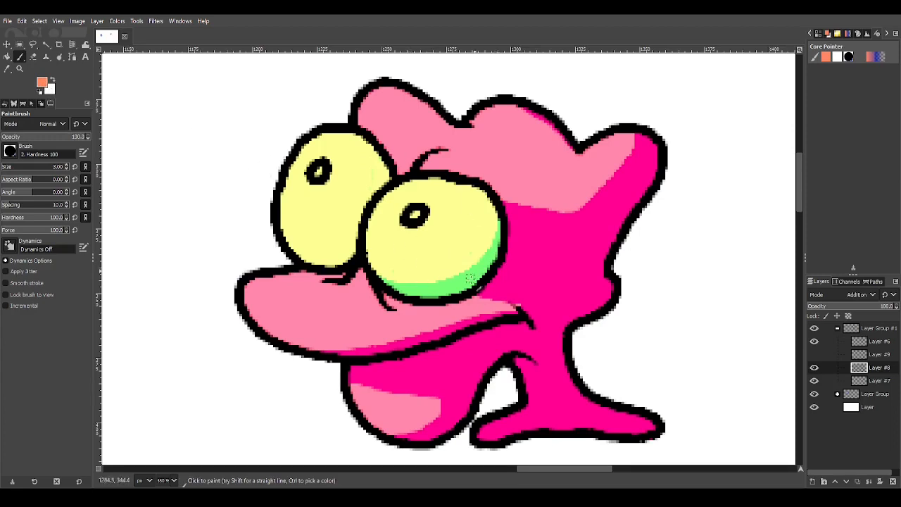
{"action": "left_click_drag", "start_coordinate": [439, 253], "coordinate": [521, 268]}
{"action": "left_click_drag", "start_coordinate": [580, 246], "coordinate": [533, 251]}
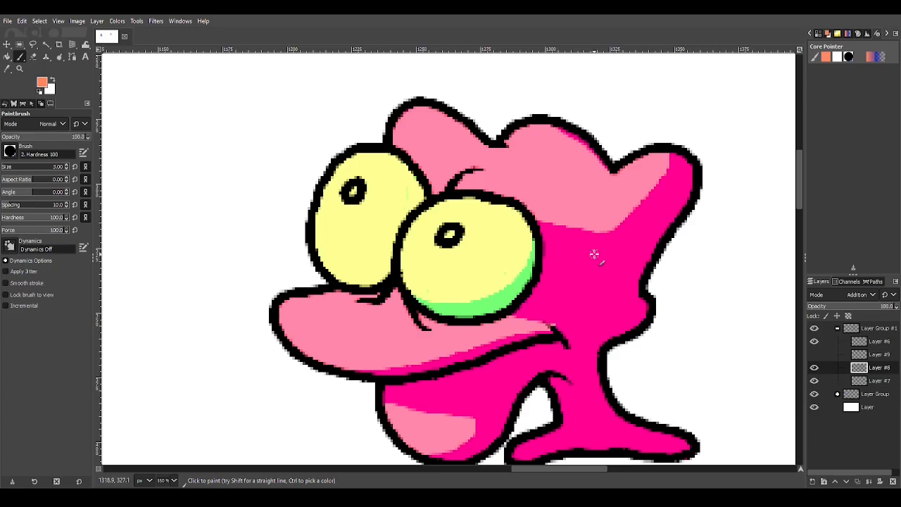
{"action": "left_click_drag", "start_coordinate": [594, 255], "coordinate": [535, 189]}
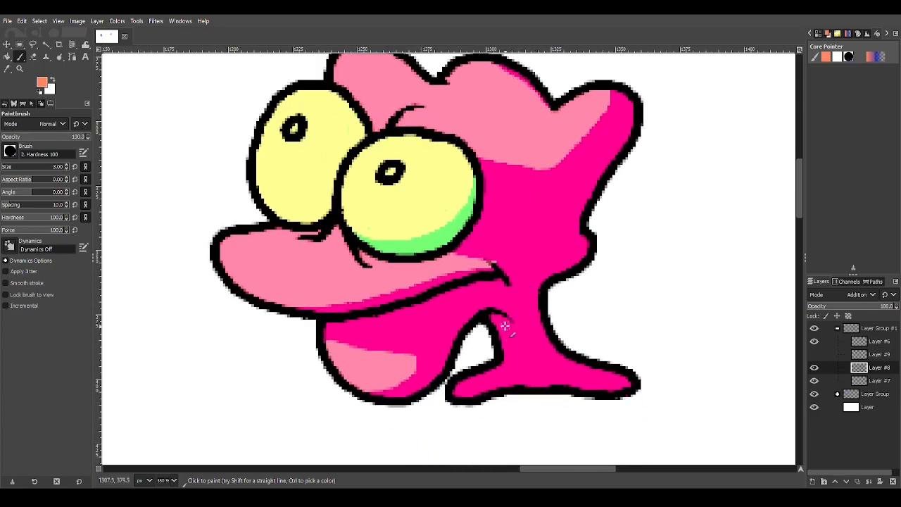
{"action": "scroll", "coordinate": [507, 317], "scroll_direction": "up", "scroll_amount": 2}
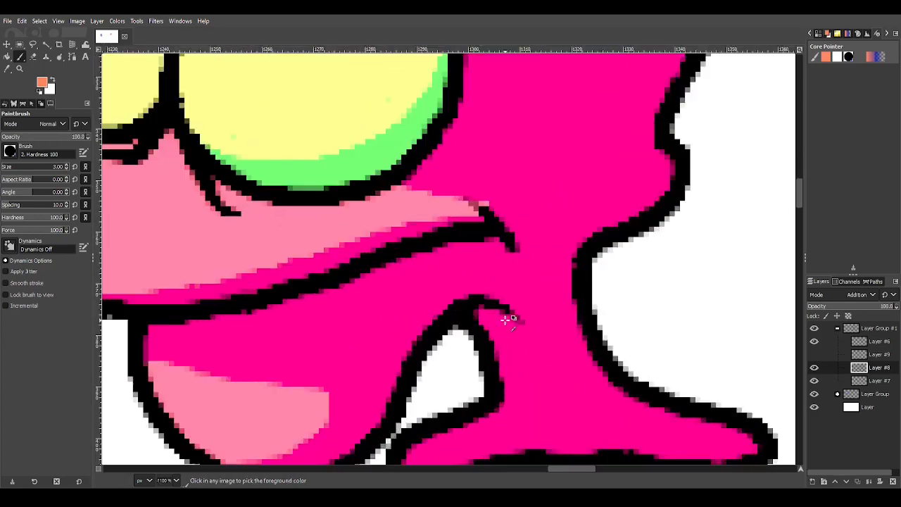
{"action": "scroll", "coordinate": [509, 319], "scroll_direction": "down", "scroll_amount": 3}
{"action": "scroll", "coordinate": [508, 322], "scroll_direction": "up", "scroll_amount": 1}
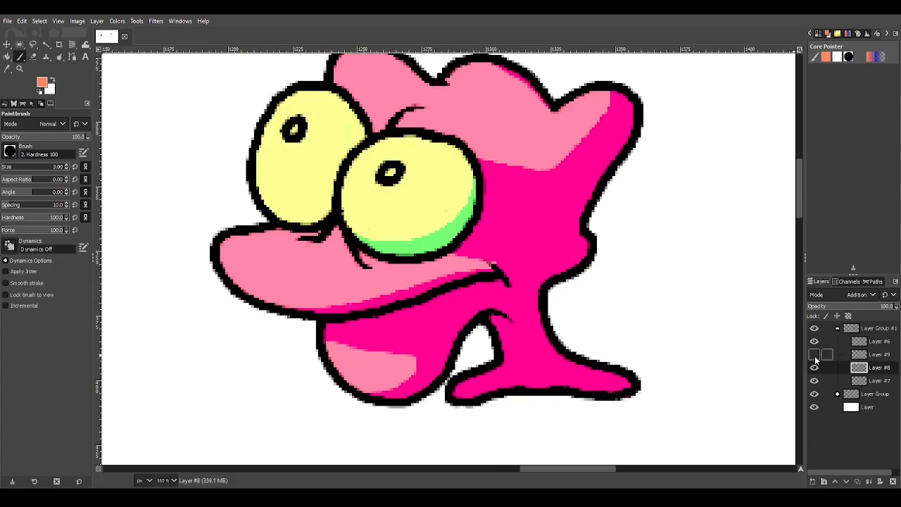
{"action": "left_click", "coordinate": [814, 355]}
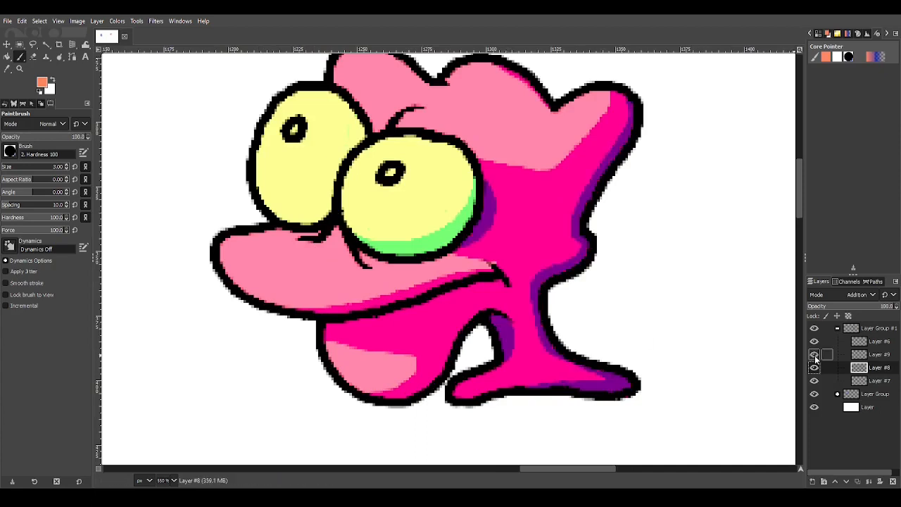
Erase the purple Multiply shading beside the front eye on Layer #9 with the Eraser
{"action": "scroll", "coordinate": [531, 274], "scroll_direction": "up", "scroll_amount": 2}
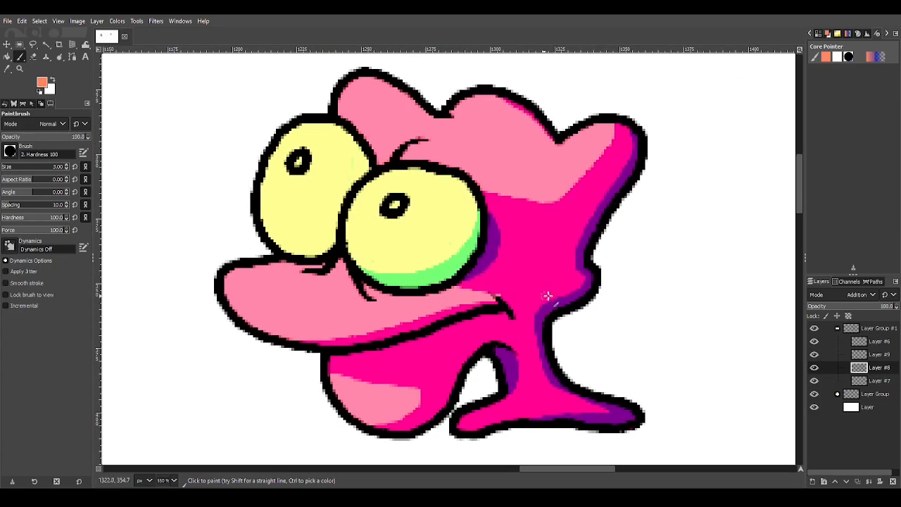
{"action": "scroll", "coordinate": [517, 282], "scroll_direction": "up", "scroll_amount": 1}
{"action": "key", "text": "shift+e"}
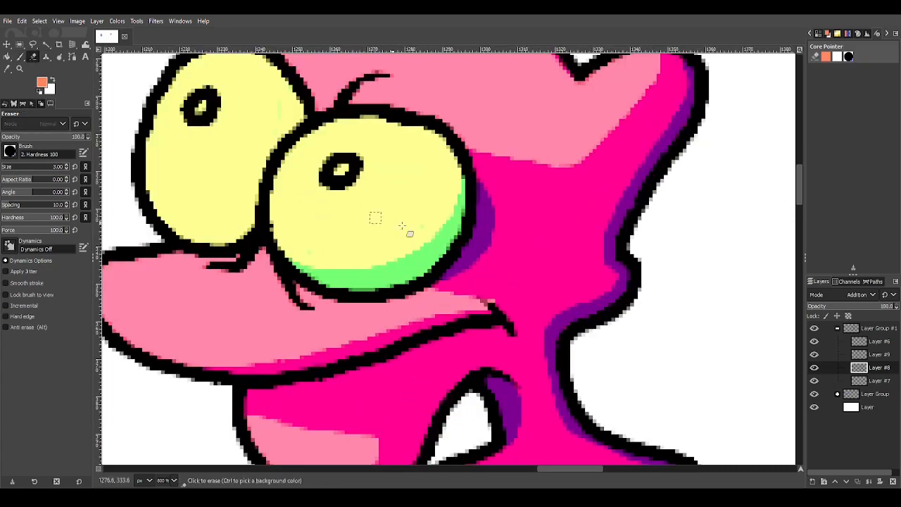
{"action": "left_click", "coordinate": [827, 354]}
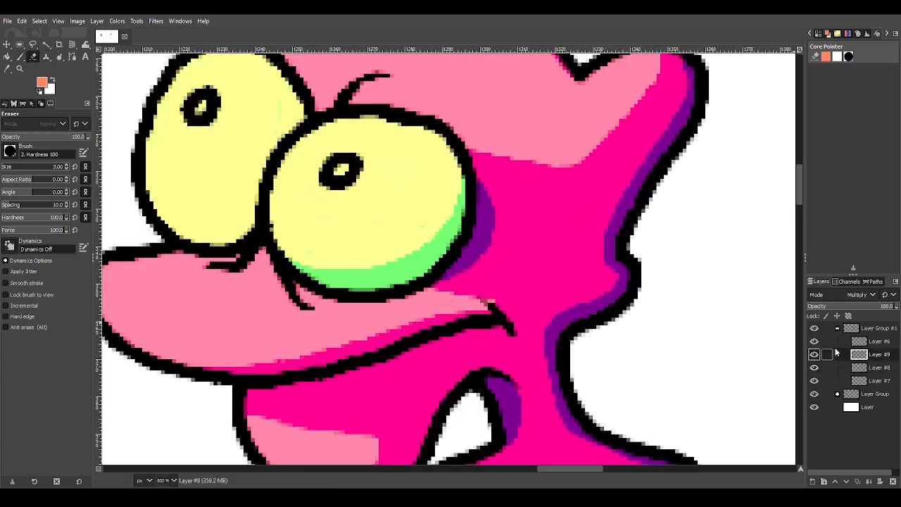
{"action": "mouse_move", "coordinate": [447, 279]}
{"action": "left_mouse_down"}
{"action": "mouse_move", "coordinate": [480, 237]}
{"action": "mouse_move", "coordinate": [488, 197]}
{"action": "mouse_move", "coordinate": [483, 231]}
{"action": "mouse_move", "coordinate": [479, 181]}
{"action": "mouse_move", "coordinate": [481, 242]}
{"action": "mouse_move", "coordinate": [494, 208]}
{"action": "left_mouse_up"}
Hide and show Layer #9 to compare the character with and without purple shading, leaving the layer hidden
{"action": "scroll", "coordinate": [516, 242], "scroll_direction": "down", "scroll_amount": 3}
{"action": "scroll", "coordinate": [511, 256], "scroll_direction": "up", "scroll_amount": 2}
{"action": "left_click", "coordinate": [816, 357]}
{"action": "left_click", "coordinate": [814, 355]}
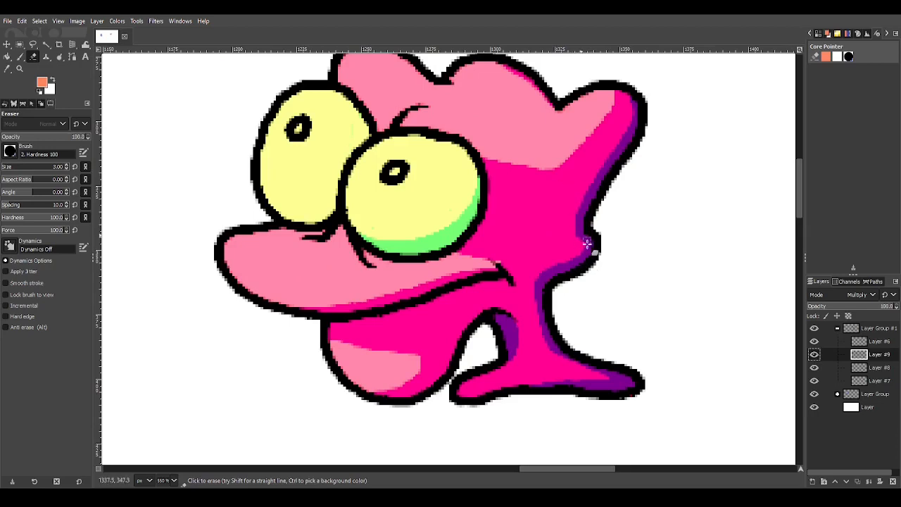
{"action": "scroll", "coordinate": [605, 240], "scroll_direction": "up", "scroll_amount": 3}
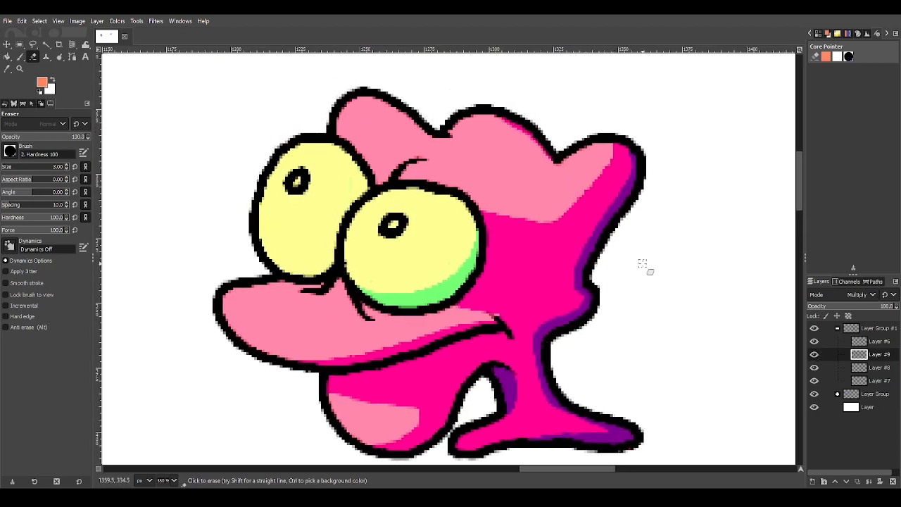
{"action": "left_click", "coordinate": [814, 355]}
{"action": "scroll", "coordinate": [627, 255], "scroll_direction": "left", "scroll_amount": 2}
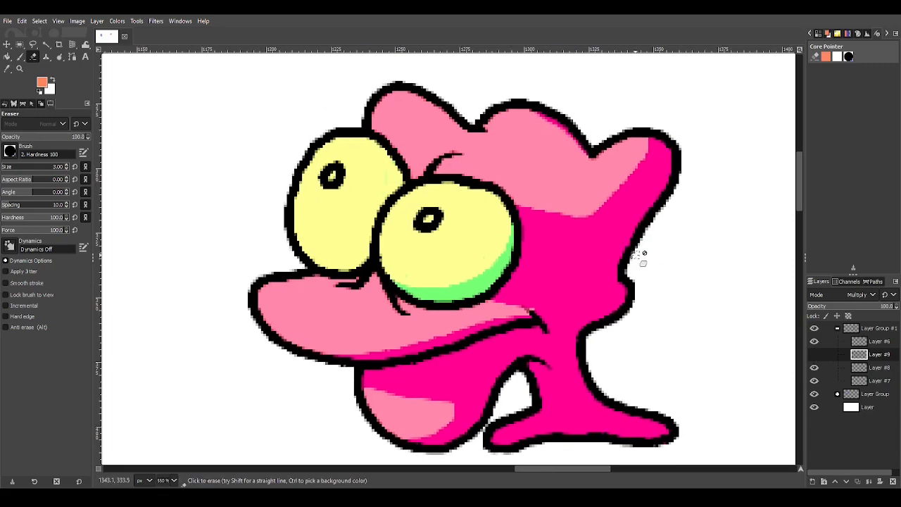